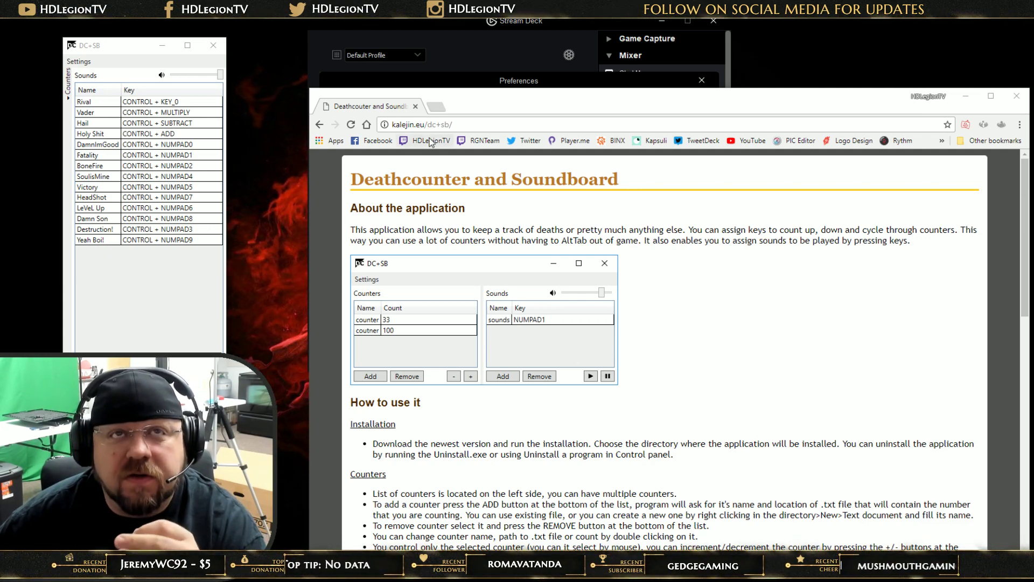
{"action": "scroll", "coordinate": [446, 228], "scroll_direction": "down", "scroll_amount": 12}
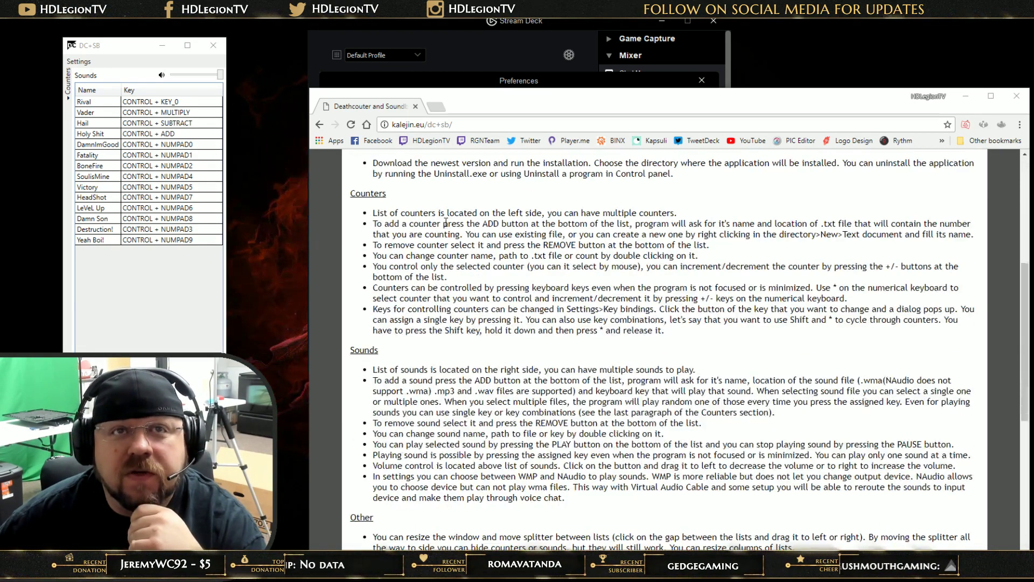
{"action": "scroll", "coordinate": [446, 229], "scroll_direction": "down", "scroll_amount": 2}
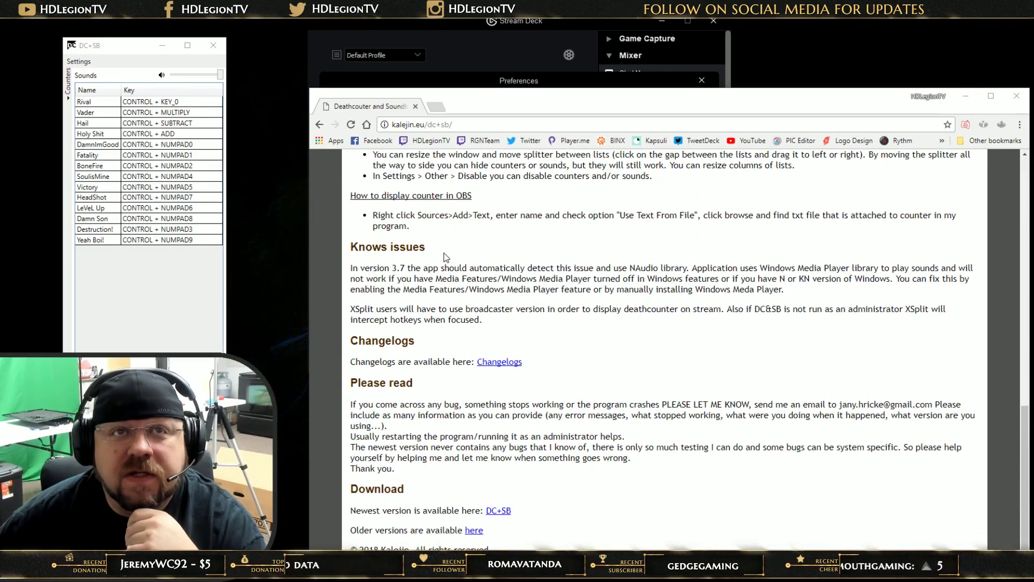
{"action": "scroll", "coordinate": [446, 257], "scroll_direction": "up", "scroll_amount": 6}
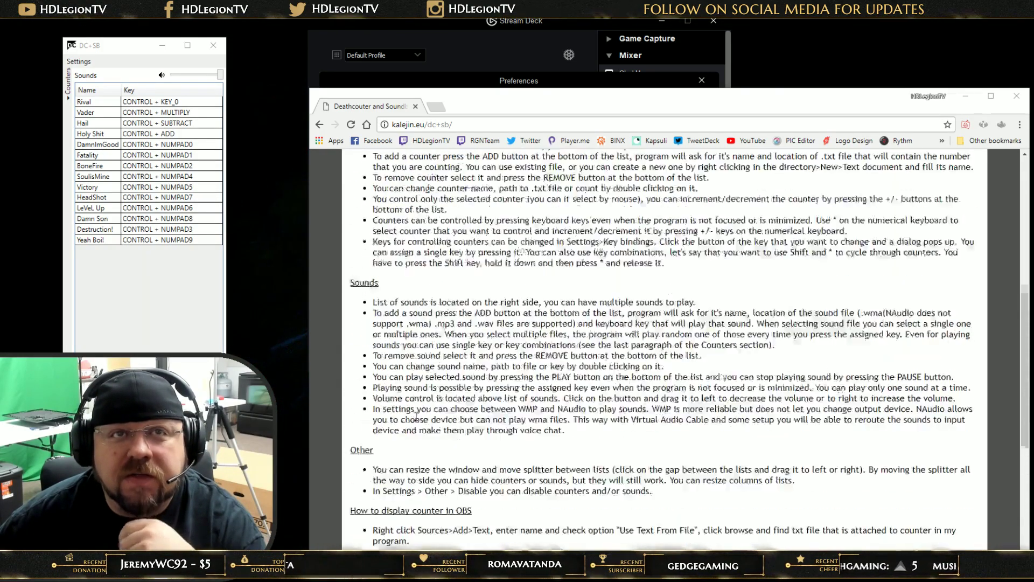
{"action": "scroll", "coordinate": [416, 416], "scroll_direction": "up", "scroll_amount": 7}
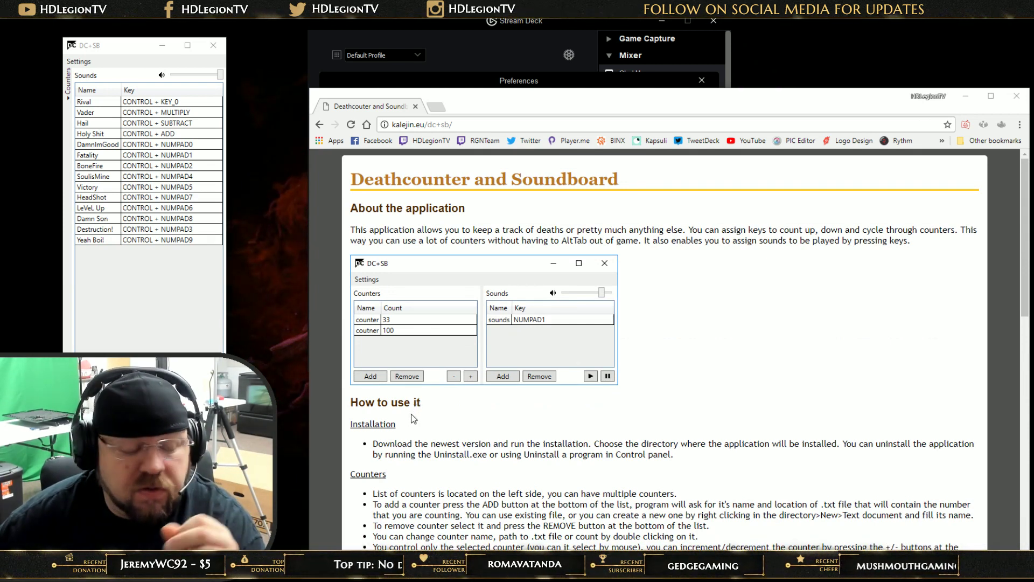
Close Preferences, then look inside the Stream Programs folder and return to the top-level keys
{"action": "left_click", "coordinate": [471, 38]}
{"action": "left_click", "coordinate": [418, 55]}
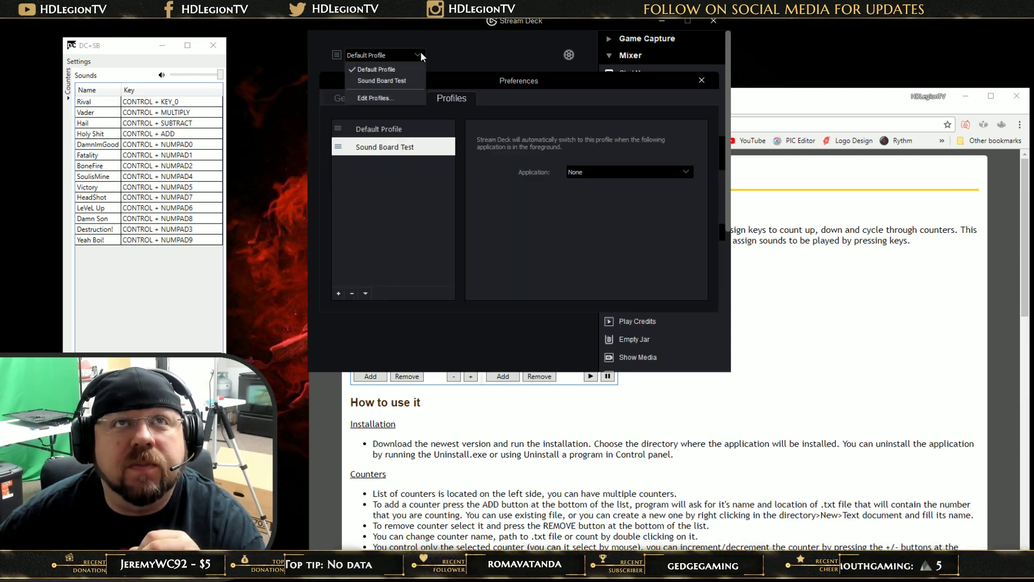
{"action": "left_click", "coordinate": [419, 56]}
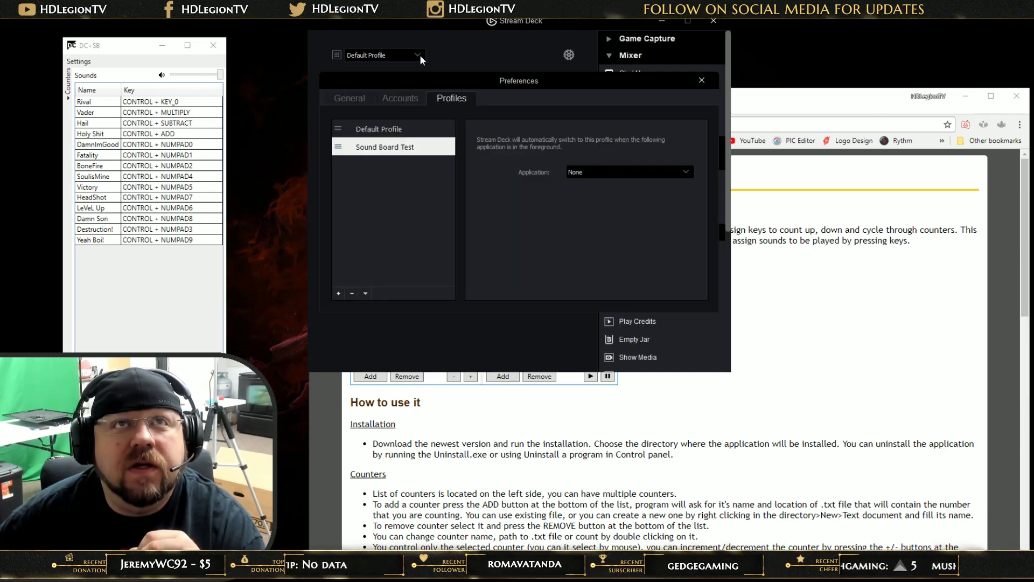
{"action": "left_click", "coordinate": [701, 80]}
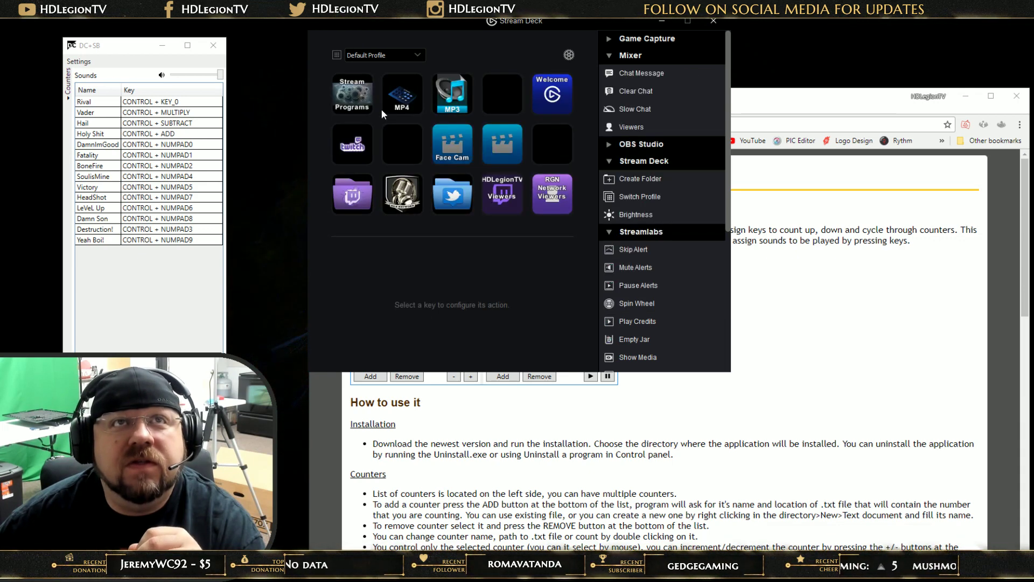
{"action": "double_click", "coordinate": [345, 95]}
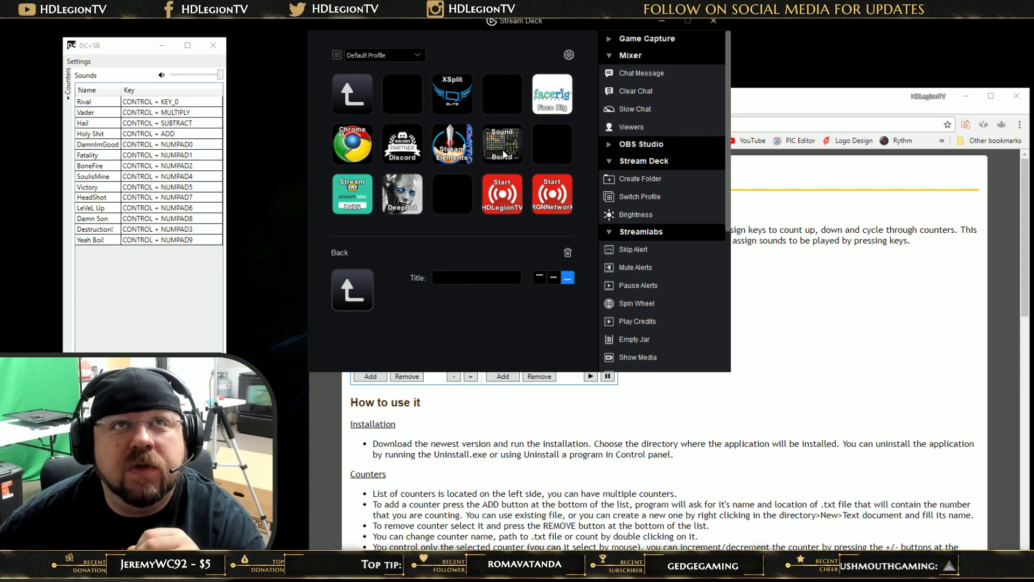
{"action": "left_click", "coordinate": [368, 108]}
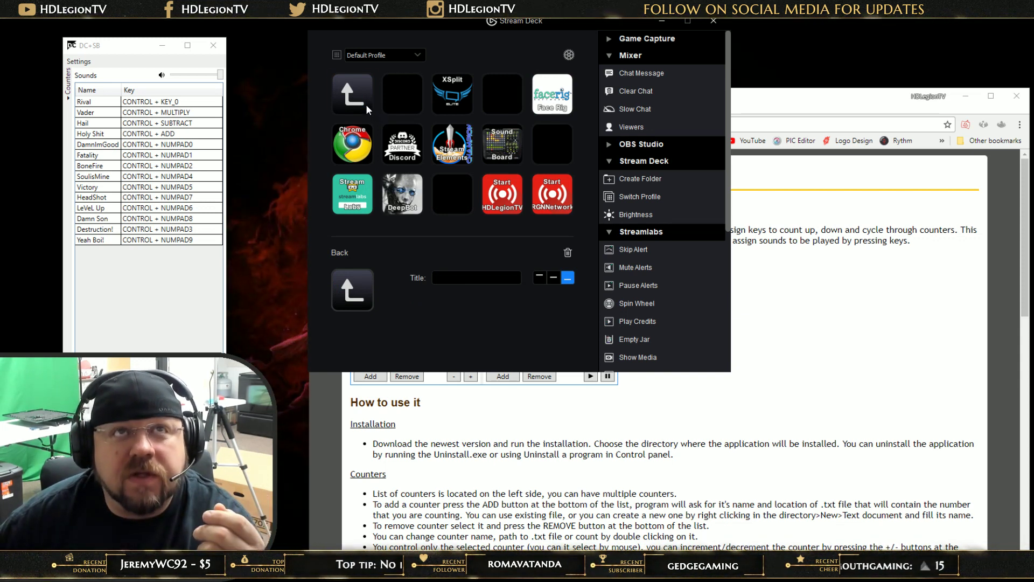
{"action": "double_click", "coordinate": [368, 108]}
Browse the profile list and the MP3 sound board folder, then return to the top level
{"action": "left_click", "coordinate": [416, 55]}
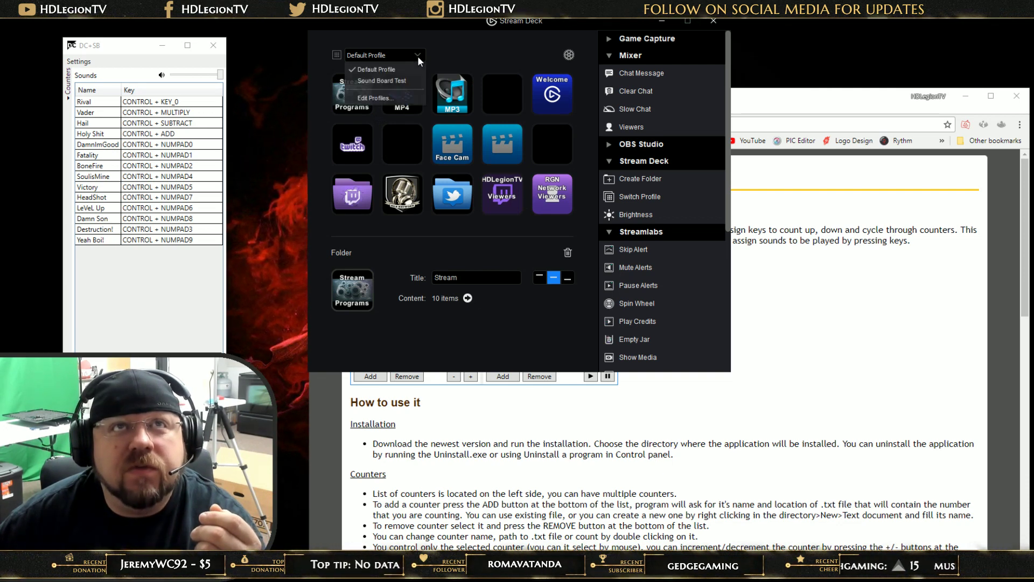
{"action": "left_click", "coordinate": [450, 92]}
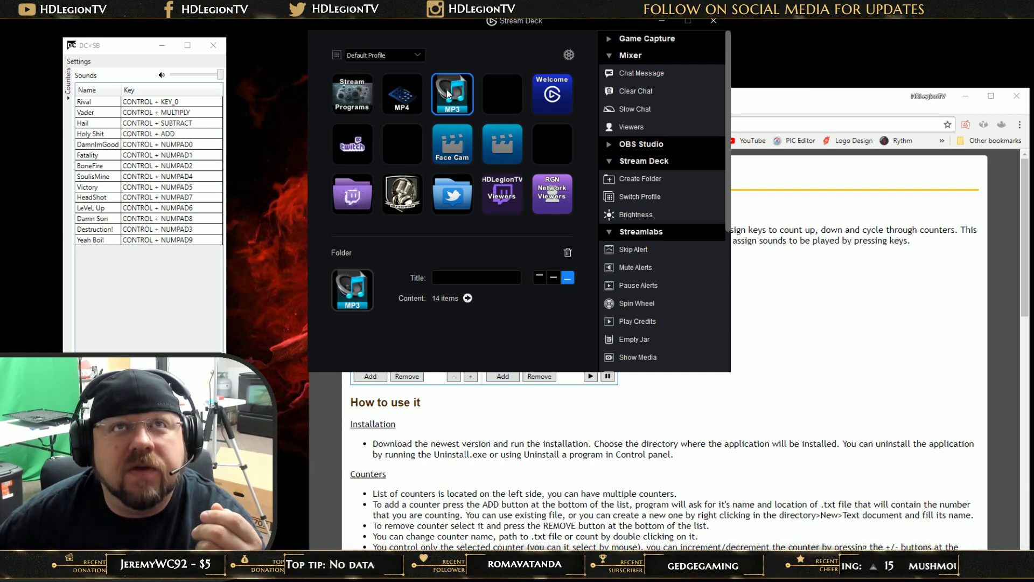
{"action": "double_click", "coordinate": [447, 90]}
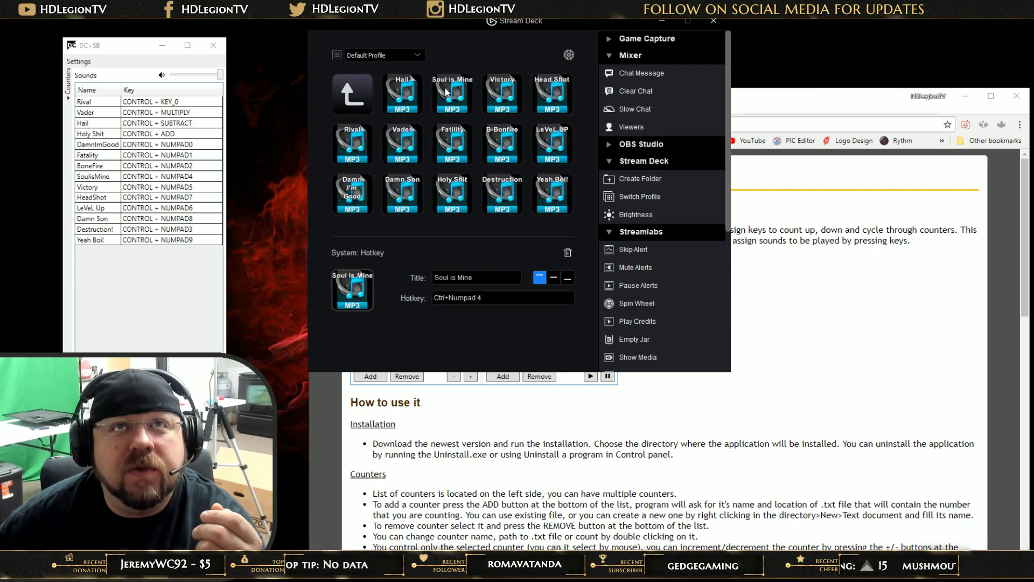
{"action": "left_click", "coordinate": [358, 92]}
{"action": "left_click", "coordinate": [358, 92]}
Switch to the Sound Board Test profile and delete its Welcome key
{"action": "left_click", "coordinate": [399, 54]}
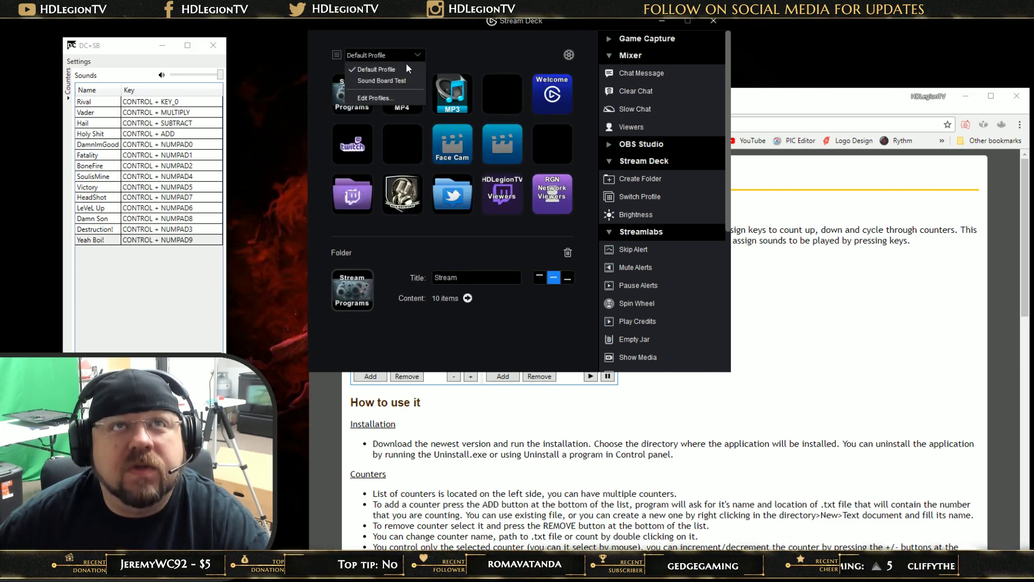
{"action": "left_click", "coordinate": [405, 80]}
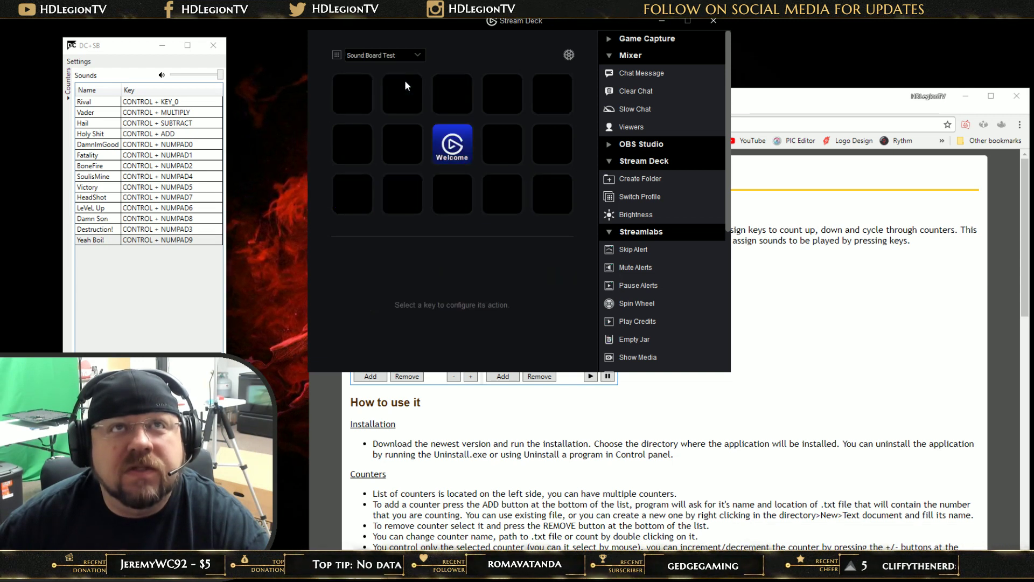
{"action": "left_click_drag", "start_coordinate": [456, 155], "coordinate": [469, 159]}
{"action": "right_click", "coordinate": [450, 152]}
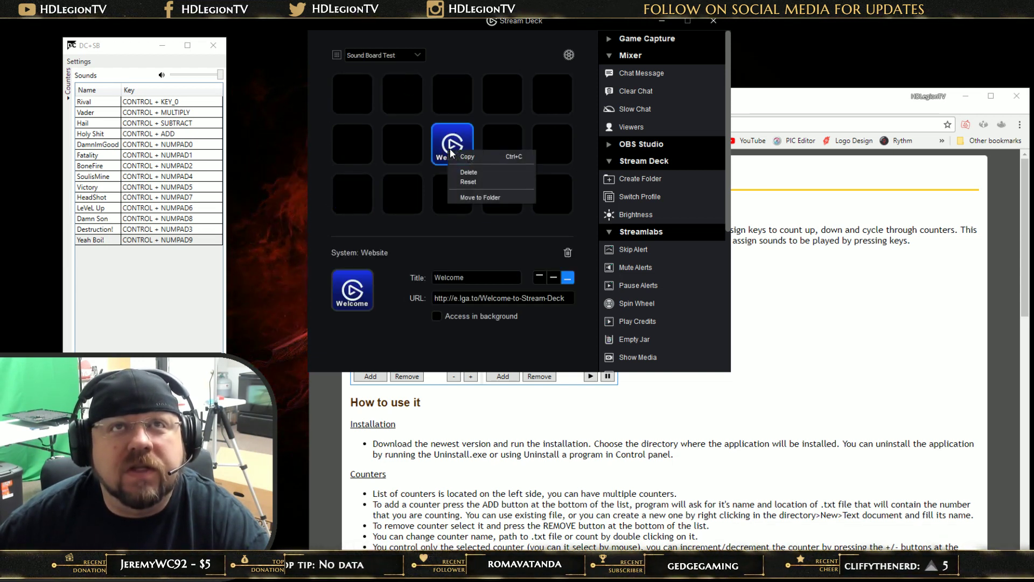
{"action": "left_click", "coordinate": [488, 172]}
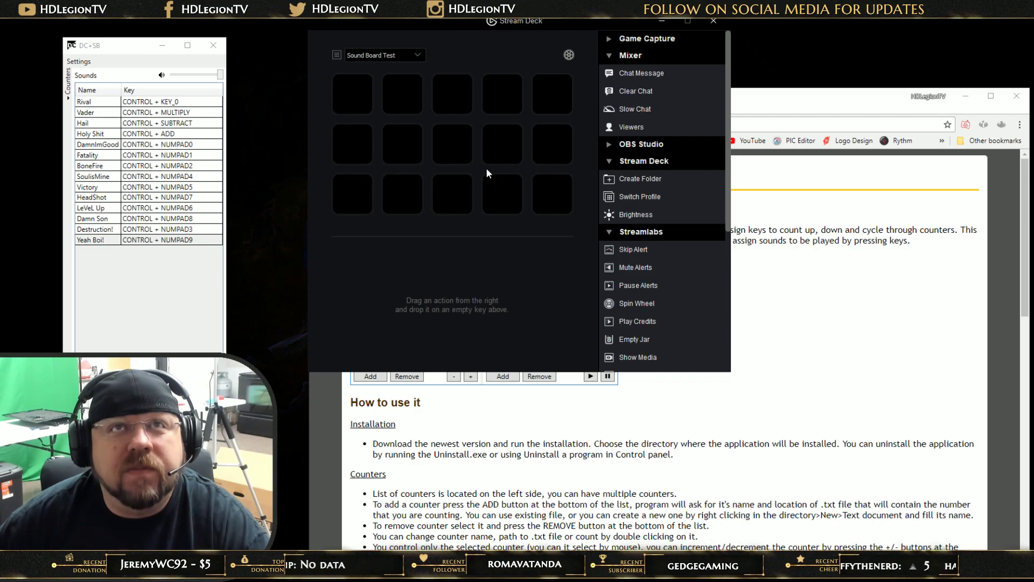
{"action": "left_click", "coordinate": [847, 105]}
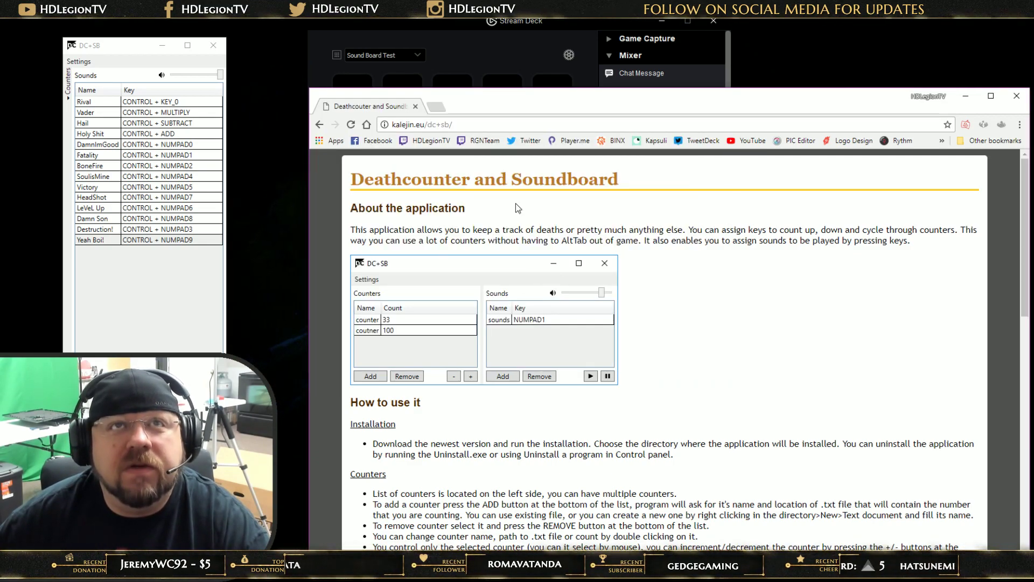
Move the DC+SB window aside and minimise Chrome's Deathcounter and Soundboard page
{"action": "scroll", "coordinate": [516, 208], "scroll_direction": "down", "scroll_amount": 15}
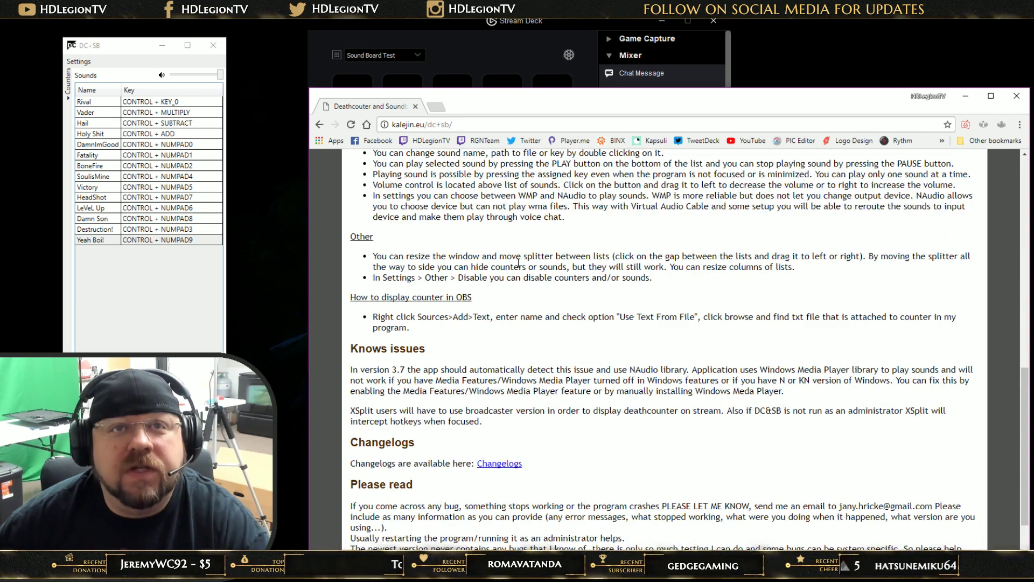
{"action": "scroll", "coordinate": [518, 263], "scroll_direction": "down", "scroll_amount": 2}
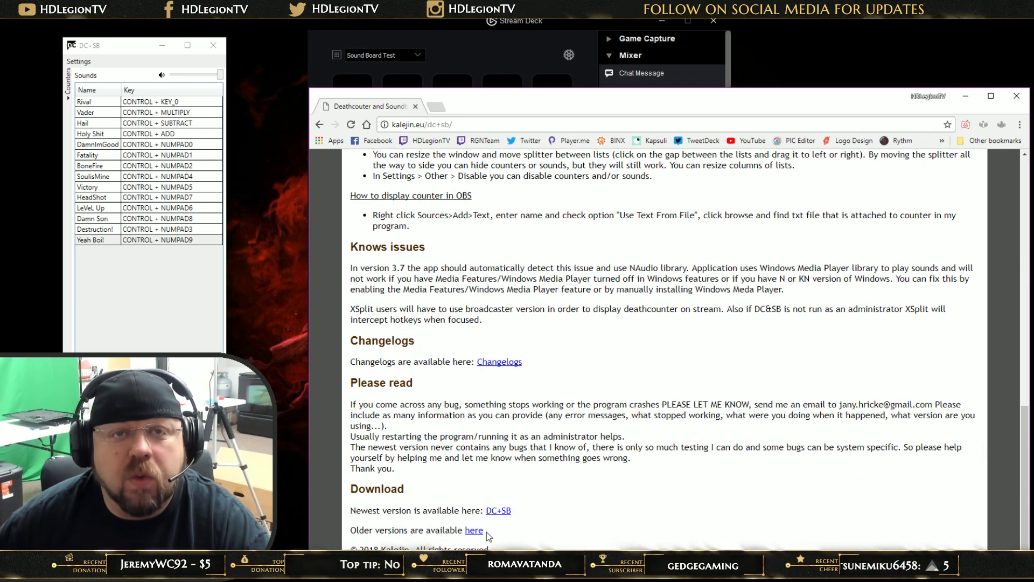
{"action": "scroll", "coordinate": [513, 454], "scroll_direction": "up", "scroll_amount": 17}
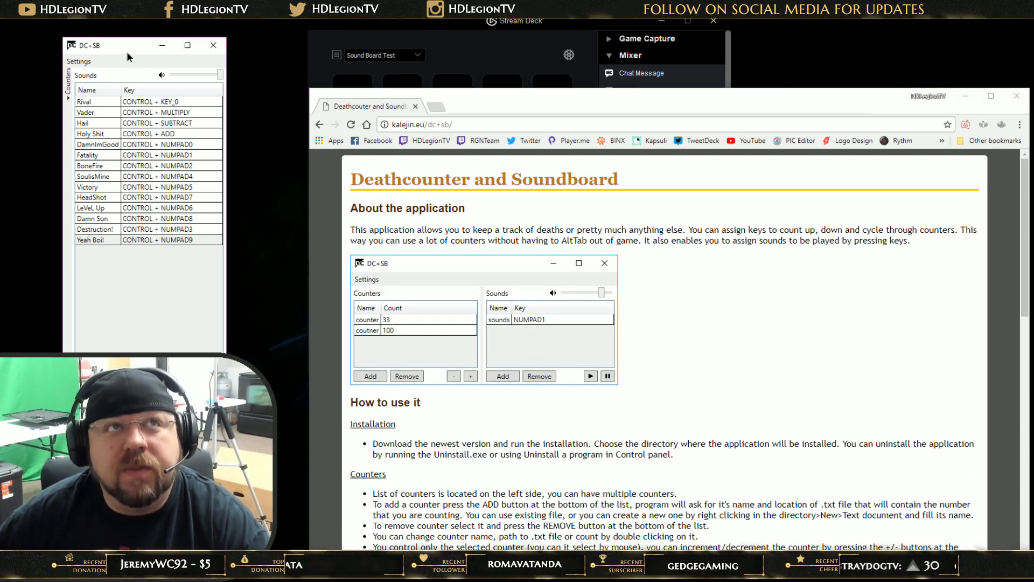
{"action": "left_click_drag", "start_coordinate": [127, 50], "coordinate": [2, 334]}
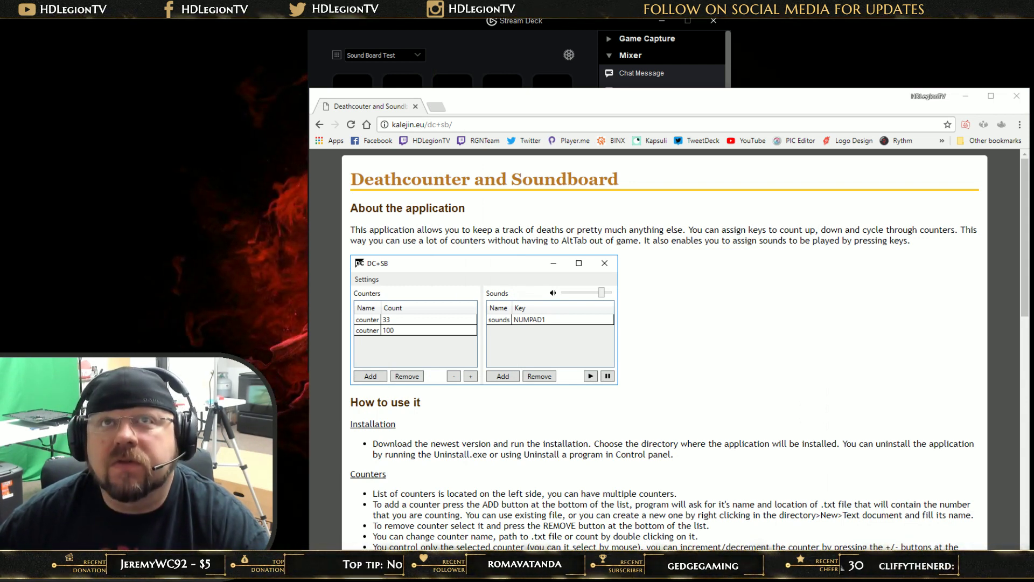
{"action": "left_click", "coordinate": [965, 96]}
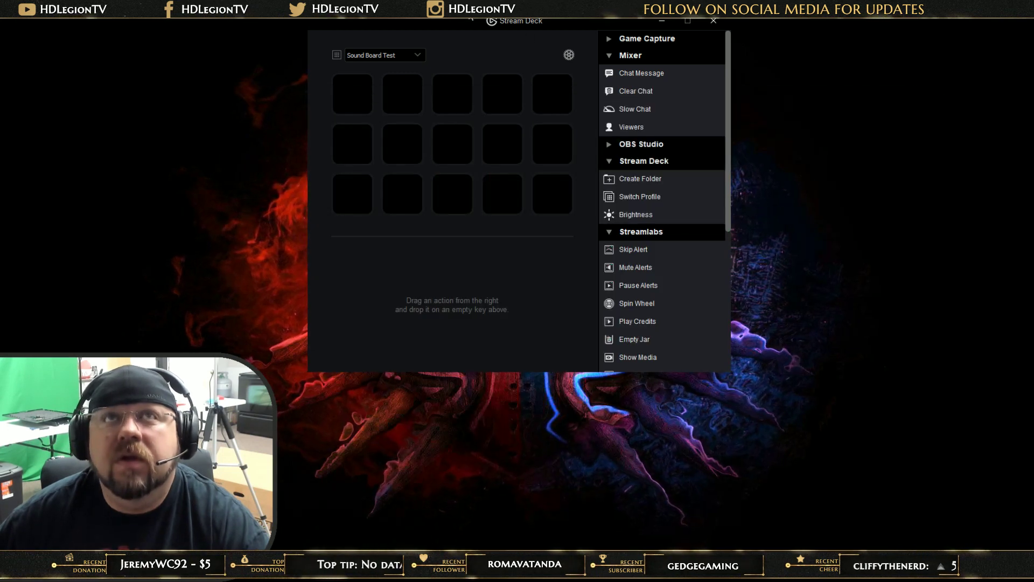
Place Stream Deck on the right and the DC+SB soundboard window on the left
{"action": "left_click_drag", "start_coordinate": [462, 20], "coordinate": [745, 83]}
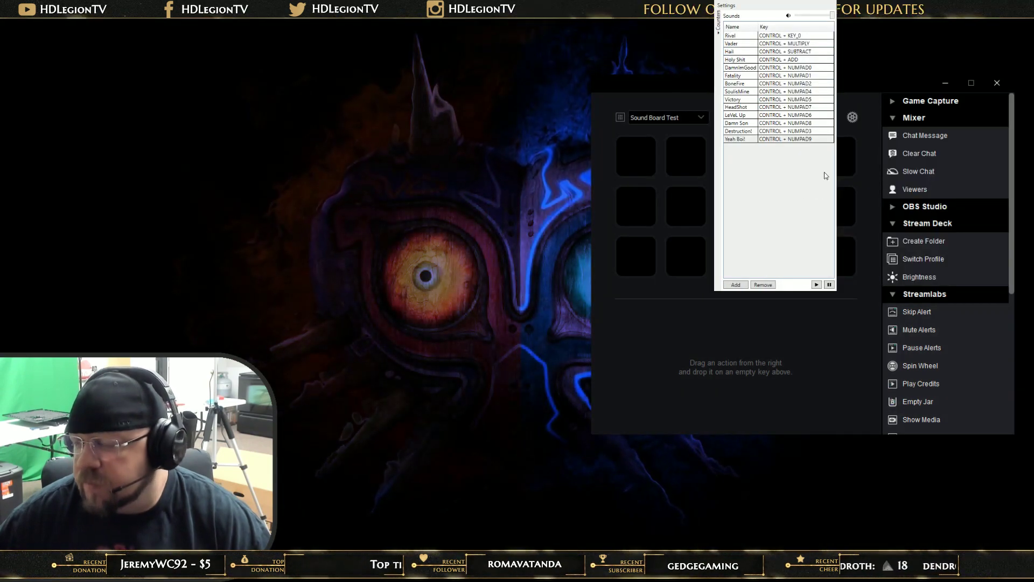
{"action": "left_click_drag", "start_coordinate": [754, 5], "coordinate": [350, 39]}
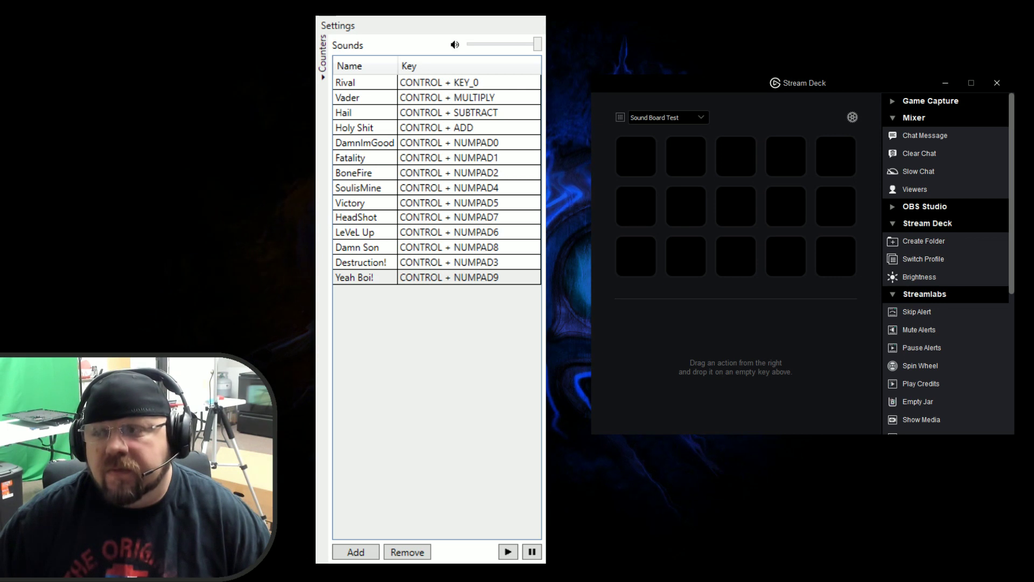
Add a test sound playing Wipeout.mp3, bound to KEY_F + CONTROL + MENU + F5
{"action": "left_click_drag", "start_coordinate": [0, 226], "coordinate": [227, 181]}
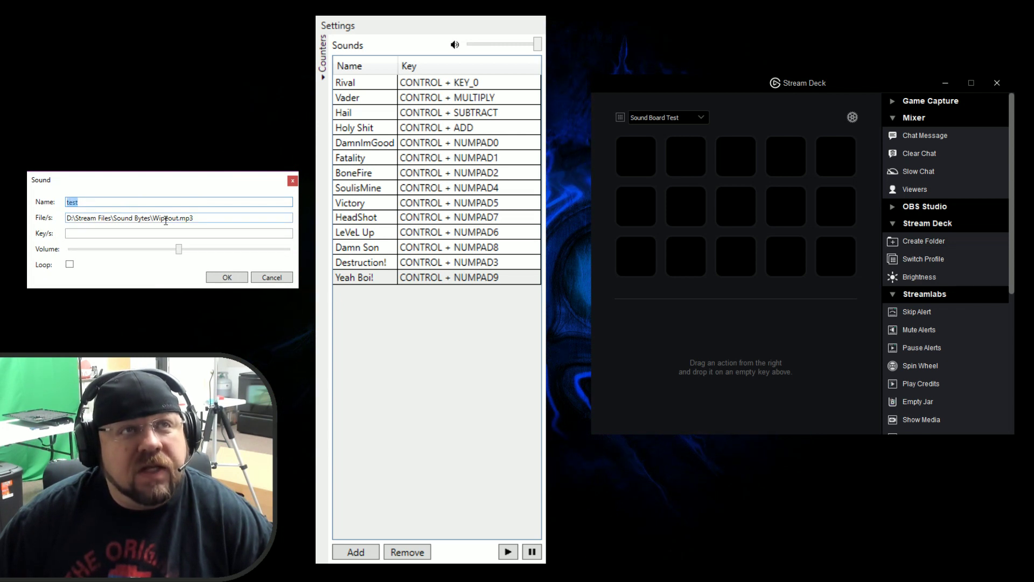
{"action": "left_click", "coordinate": [208, 217]}
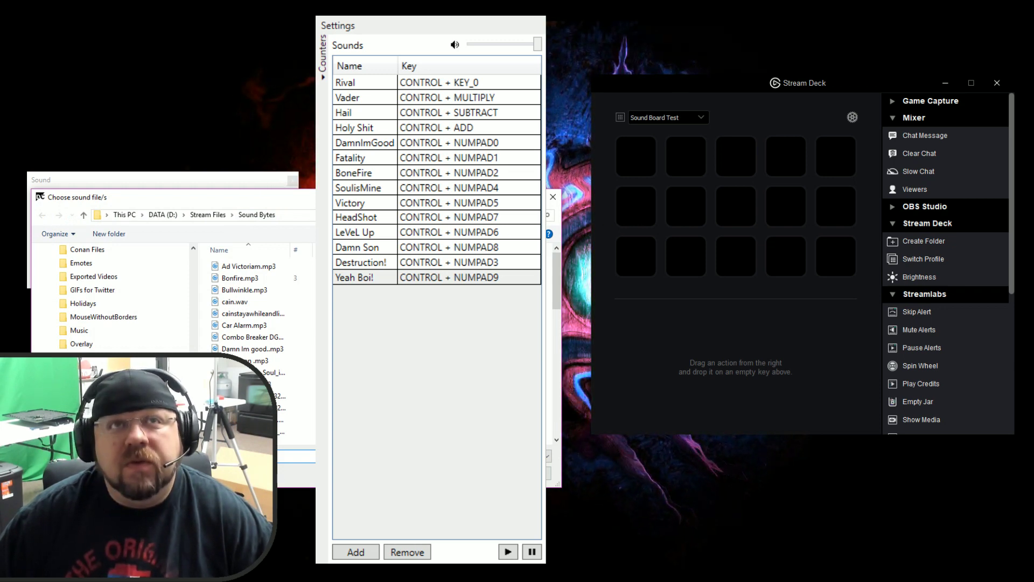
{"action": "left_click_drag", "start_coordinate": [377, 200], "coordinate": [708, 143]}
{"action": "left_click", "coordinate": [857, 415]}
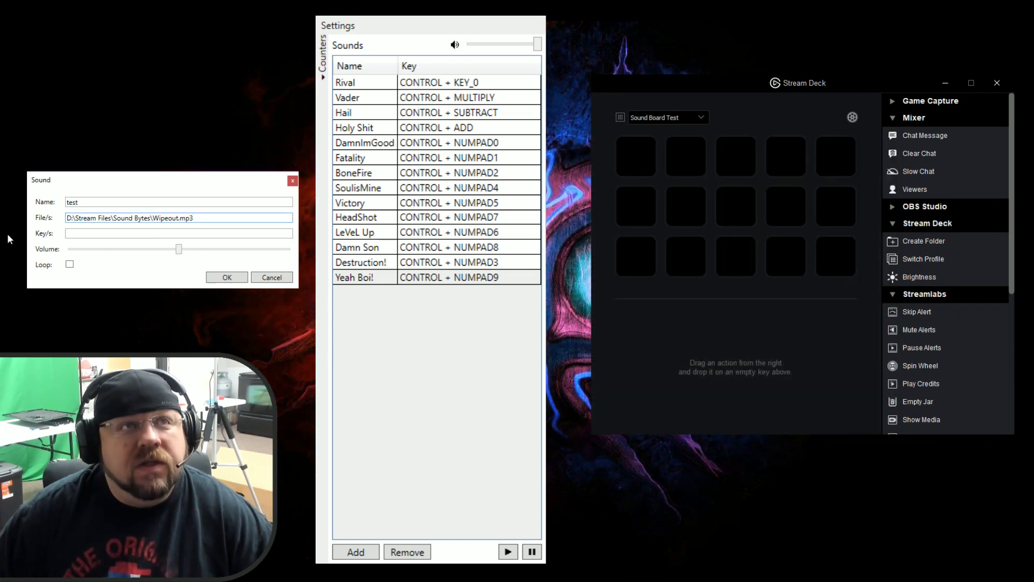
{"action": "left_click", "coordinate": [107, 235]}
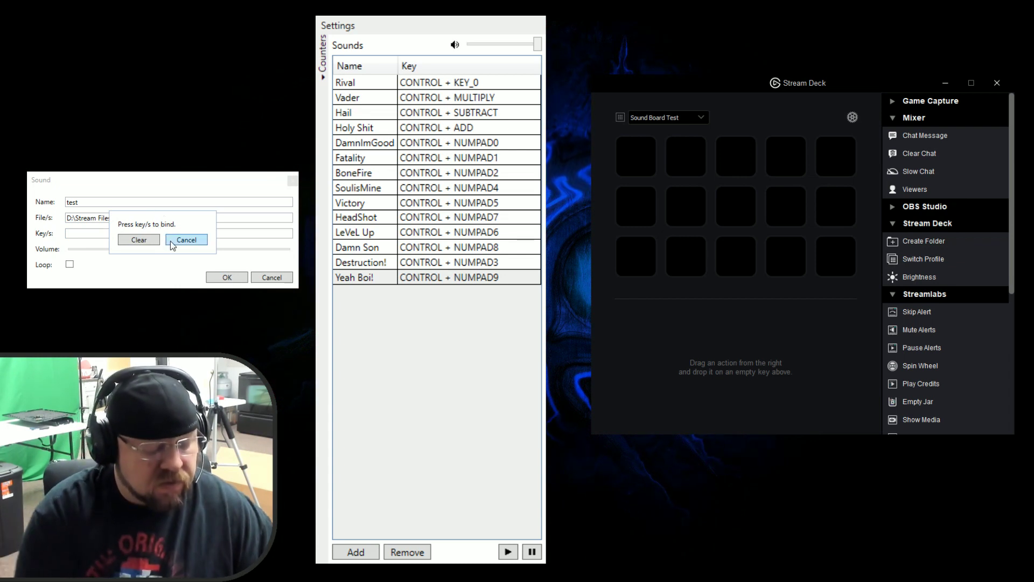
{"action": "key", "text": "ctrl+alt+f+F5"}
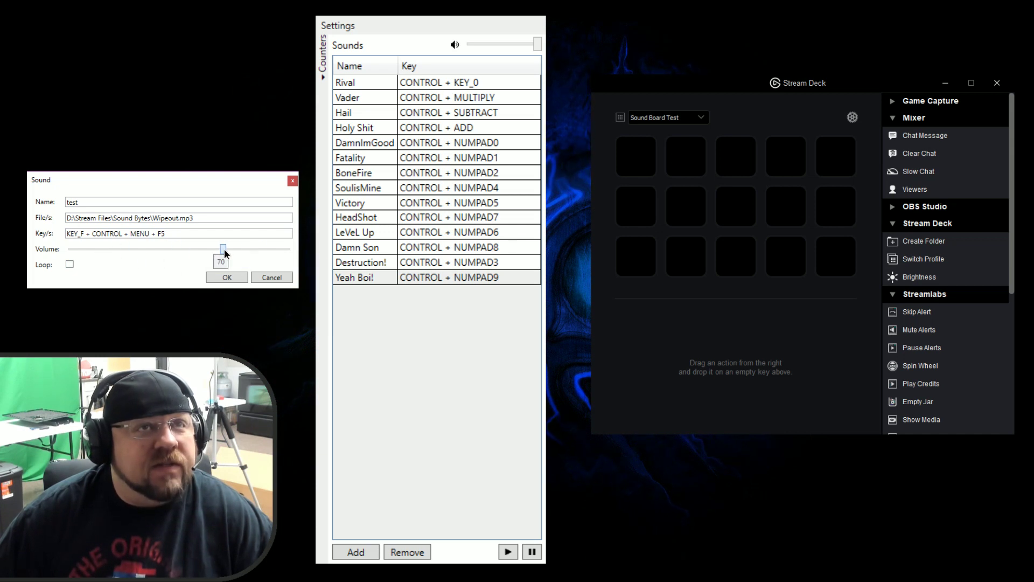
{"action": "left_click", "coordinate": [227, 278]}
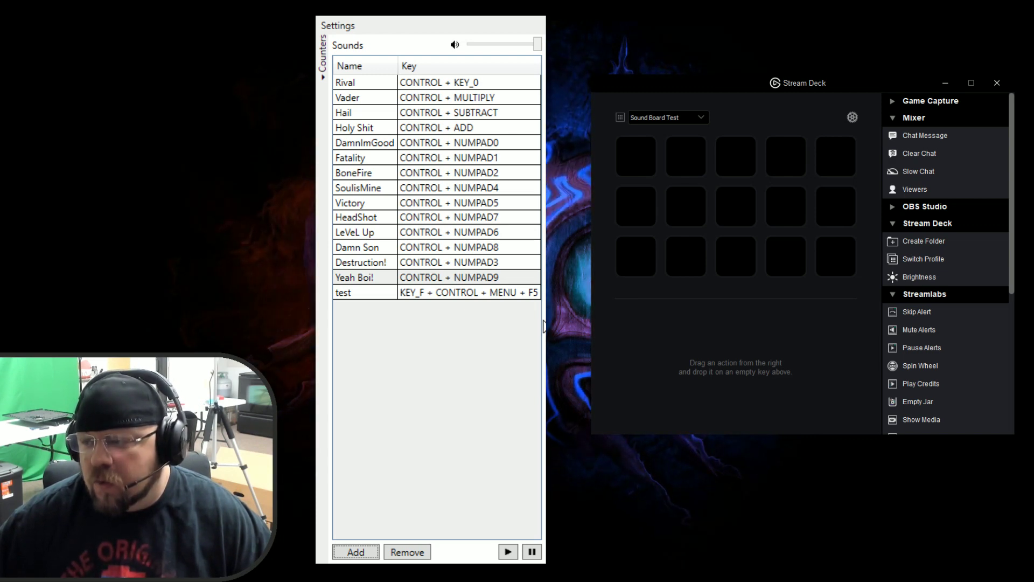
Shrink the soundboard window and place a System Hotkey action on an empty key
{"action": "left_click_drag", "start_coordinate": [541, 324], "coordinate": [540, 350]}
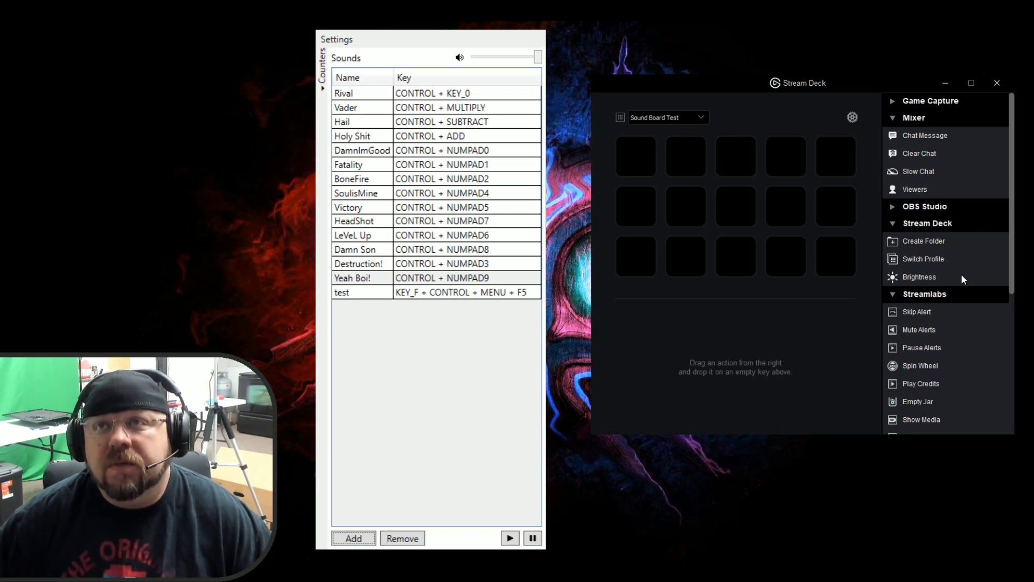
{"action": "scroll", "coordinate": [963, 278], "scroll_direction": "down", "scroll_amount": 2}
{"action": "scroll", "coordinate": [963, 278], "scroll_direction": "down", "scroll_amount": 2}
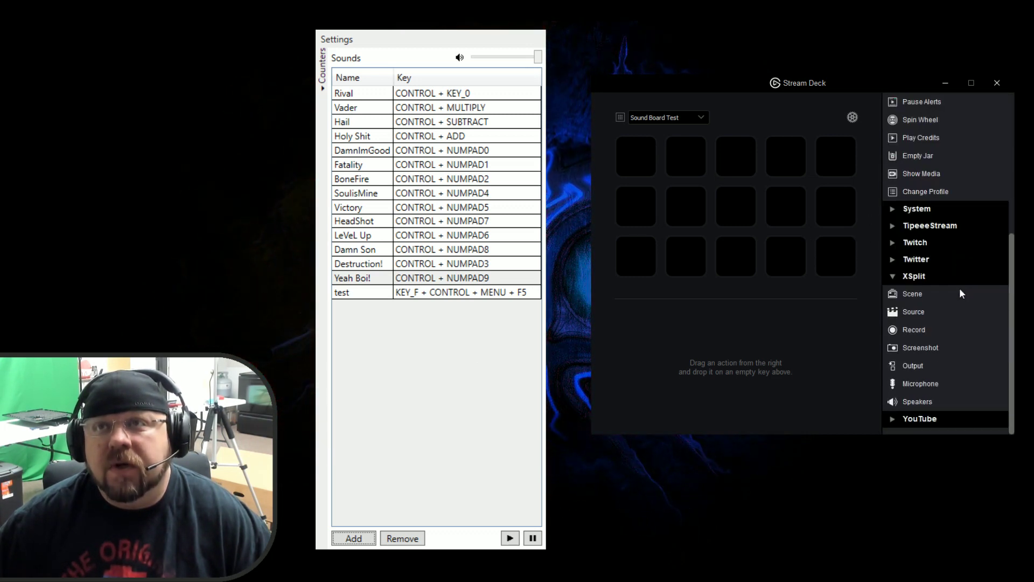
{"action": "scroll", "coordinate": [1004, 197], "scroll_direction": "up", "scroll_amount": 4}
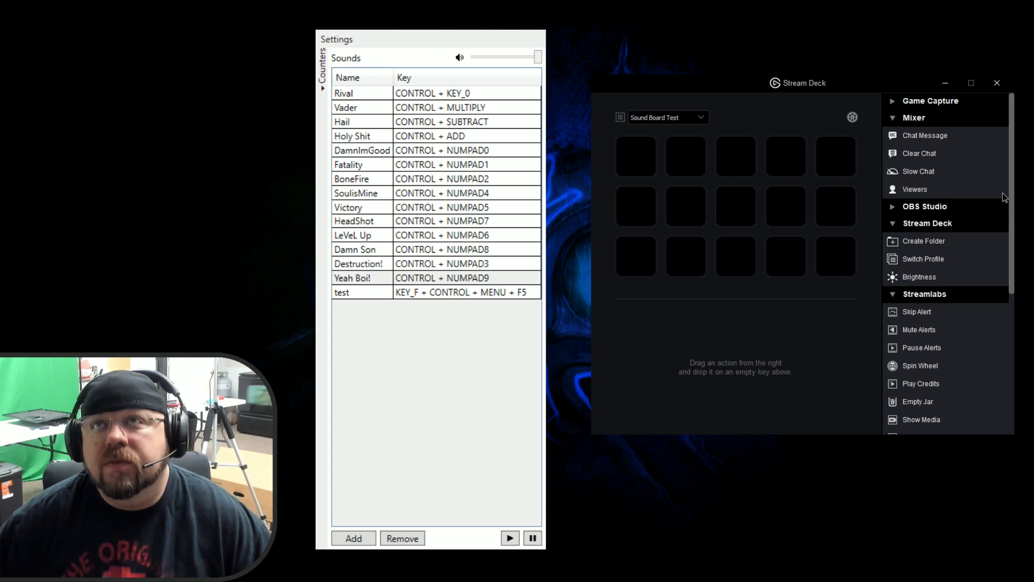
{"action": "scroll", "coordinate": [1001, 366], "scroll_direction": "down", "scroll_amount": 3}
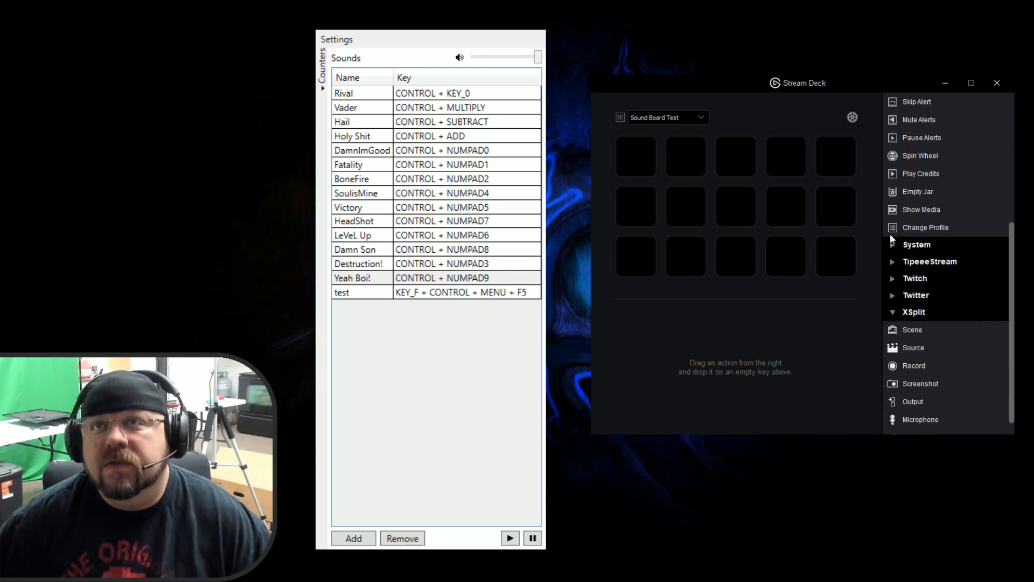
{"action": "left_click", "coordinate": [895, 244]}
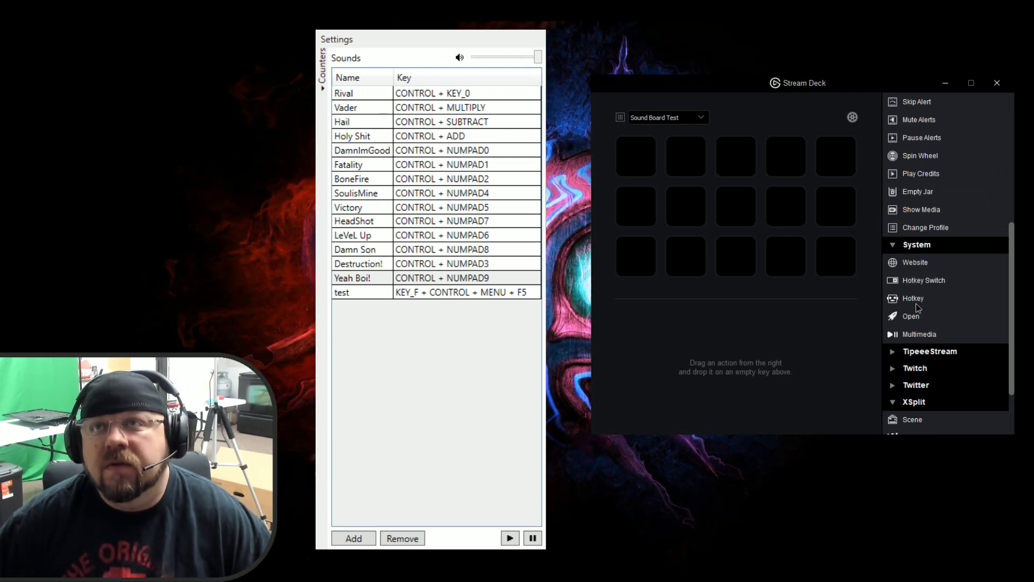
{"action": "left_click_drag", "start_coordinate": [915, 297], "coordinate": [740, 213]}
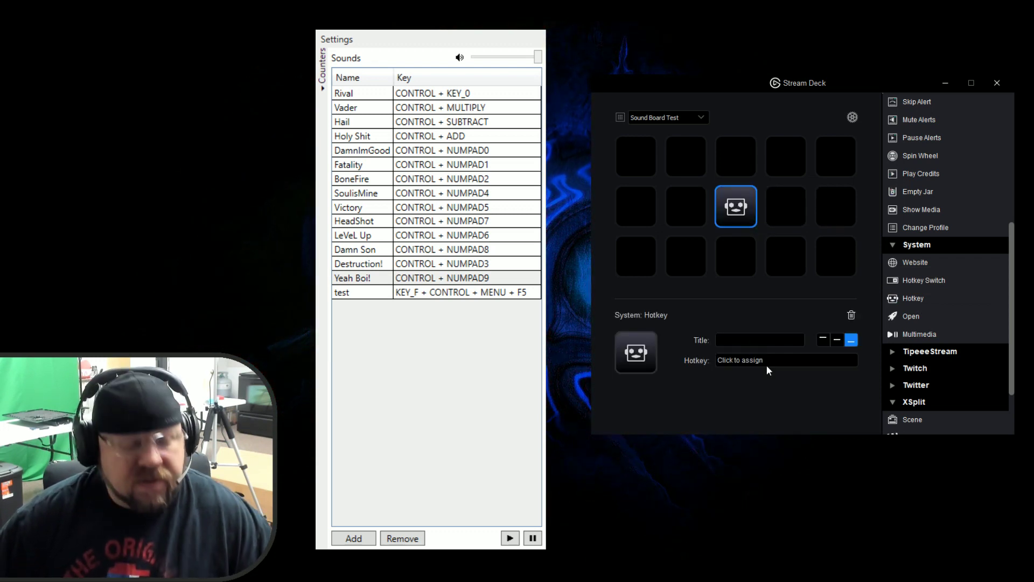
Title the Hotkey key 'test', set it to Alt+Ctrl+F5, and move it top-left
{"action": "type", "text": "test"}
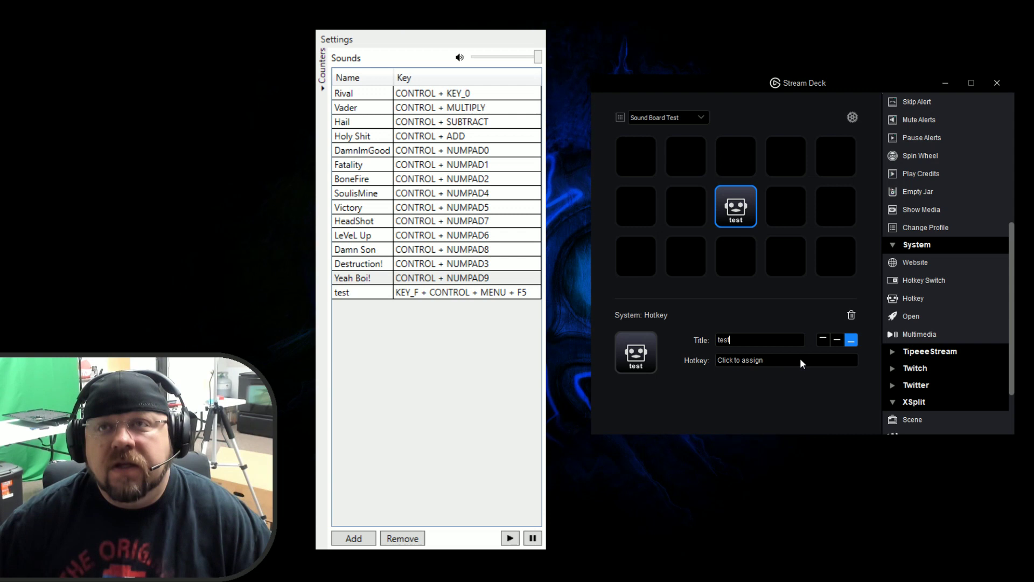
{"action": "left_click", "coordinate": [800, 360]}
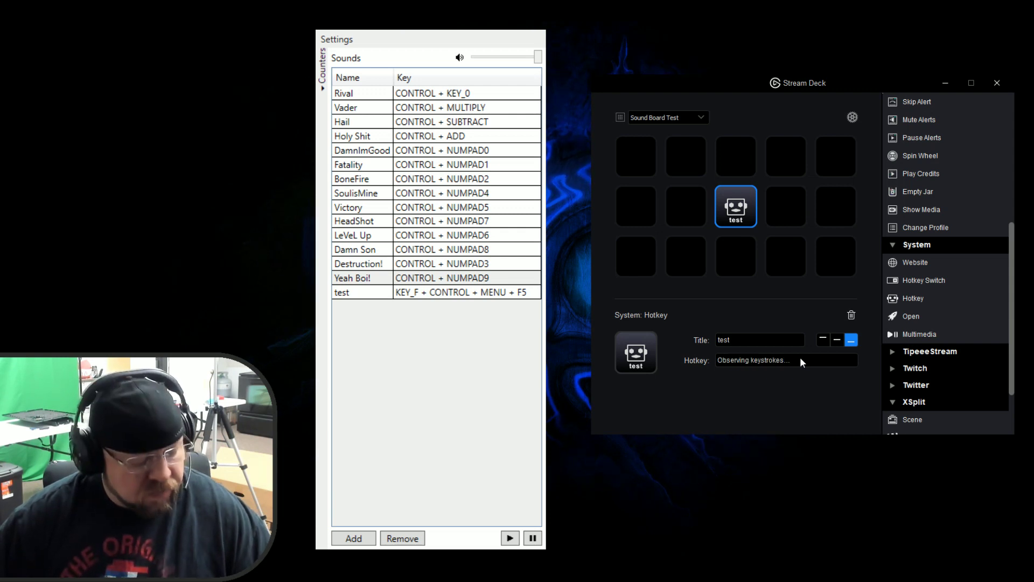
{"action": "key", "text": "ctrl+alt"}
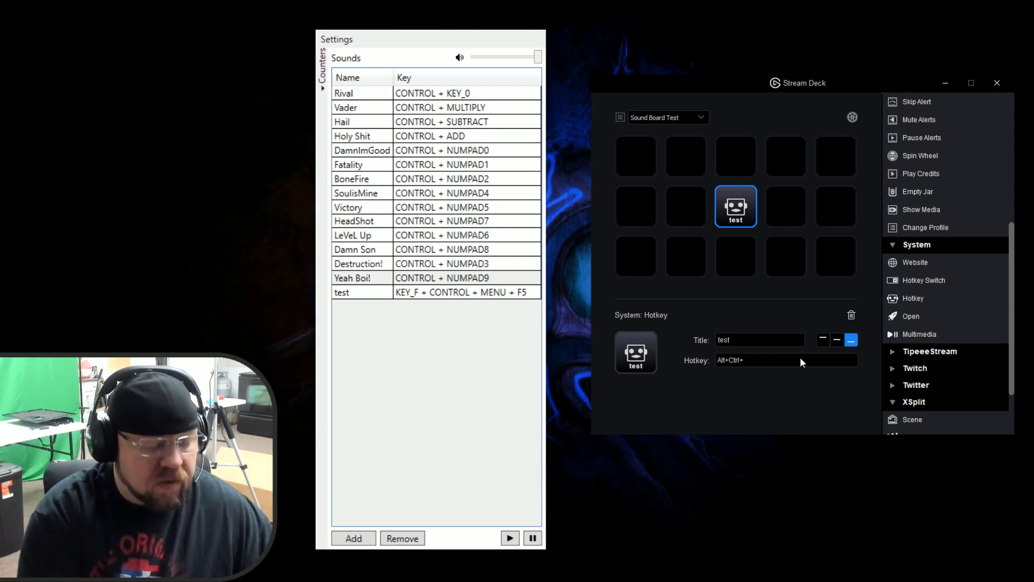
{"action": "key", "text": "ctrl+alt+F5"}
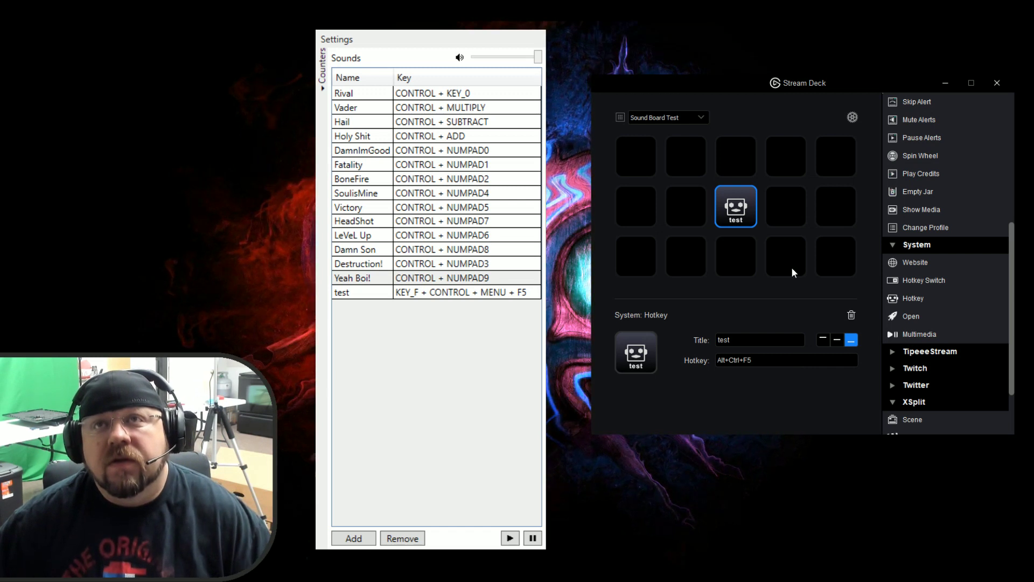
{"action": "left_click", "coordinate": [790, 250]}
{"action": "left_click", "coordinate": [743, 211]}
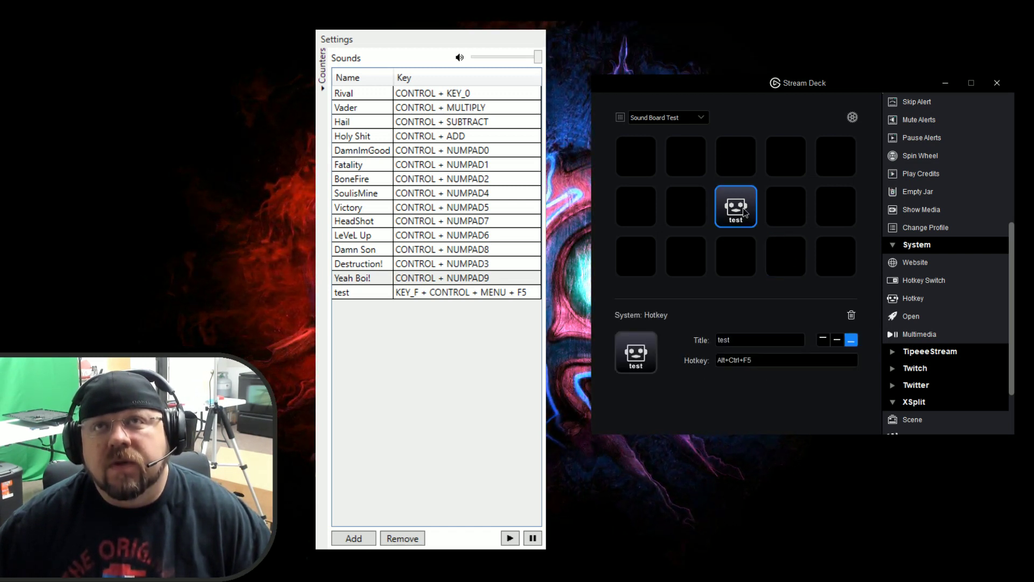
{"action": "left_click_drag", "start_coordinate": [743, 212], "coordinate": [637, 157]}
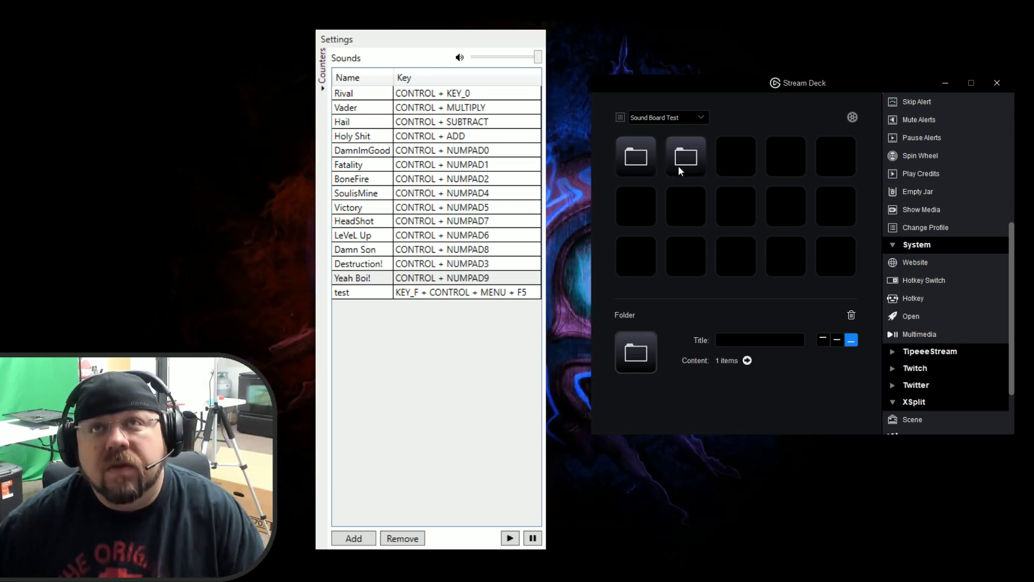
Turn the test key into a folder and add a second Hotkey action on its third key
{"action": "left_click_drag", "start_coordinate": [677, 166], "coordinate": [684, 166]}
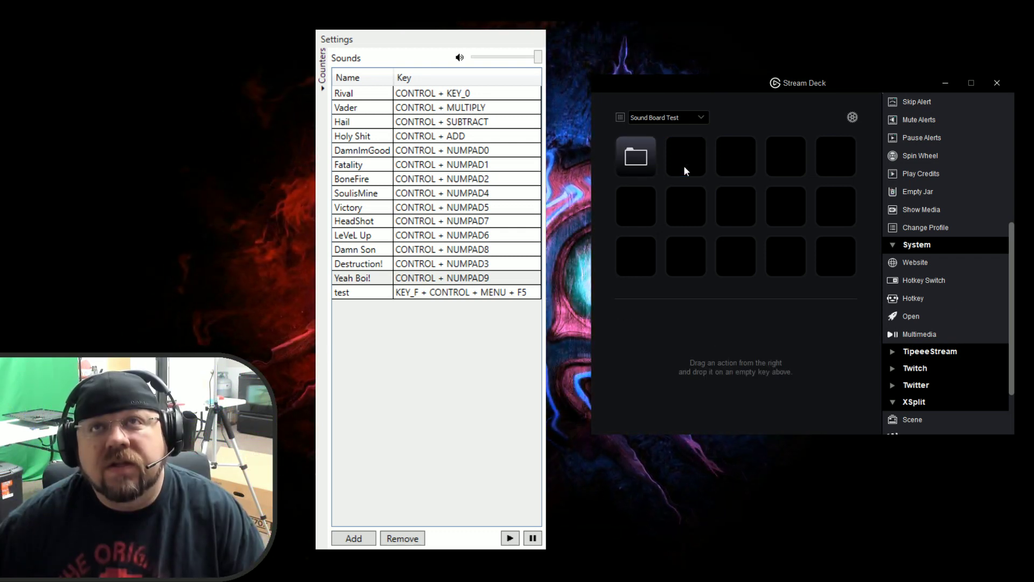
{"action": "double_click", "coordinate": [641, 161]}
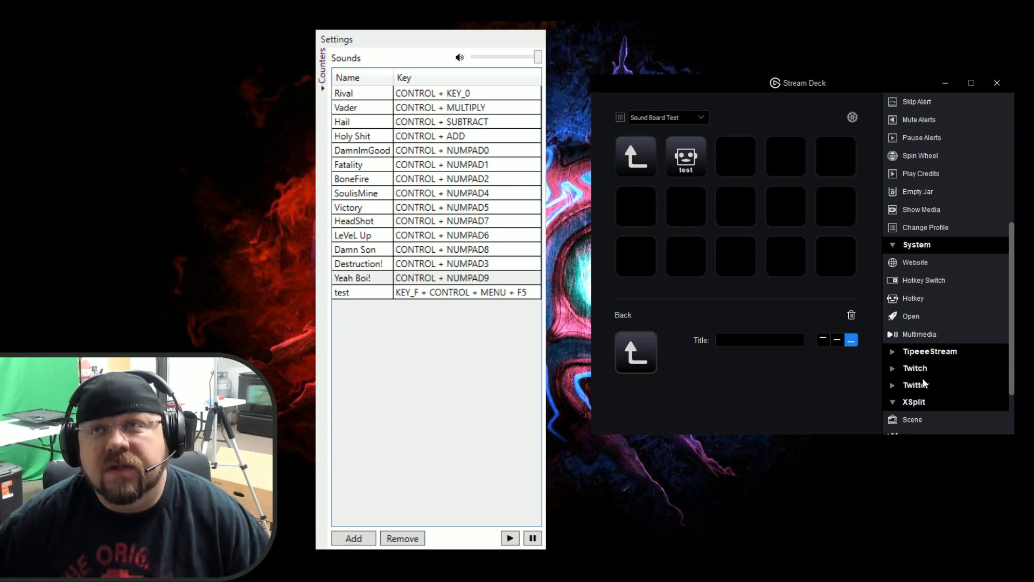
{"action": "left_click_drag", "start_coordinate": [910, 419], "coordinate": [751, 210]}
{"action": "left_click_drag", "start_coordinate": [912, 419], "coordinate": [785, 278]}
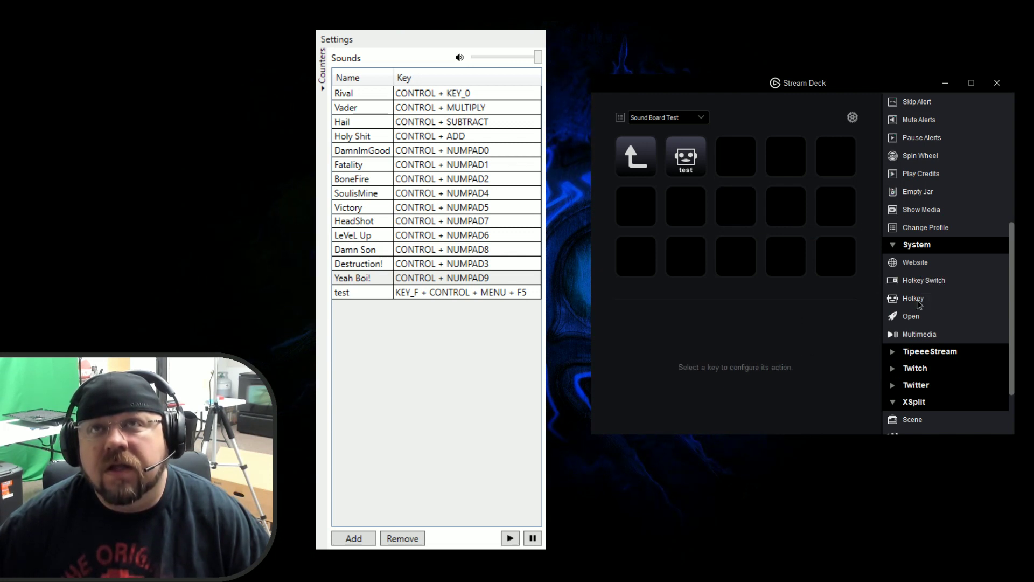
{"action": "left_click_drag", "start_coordinate": [919, 303], "coordinate": [739, 163]}
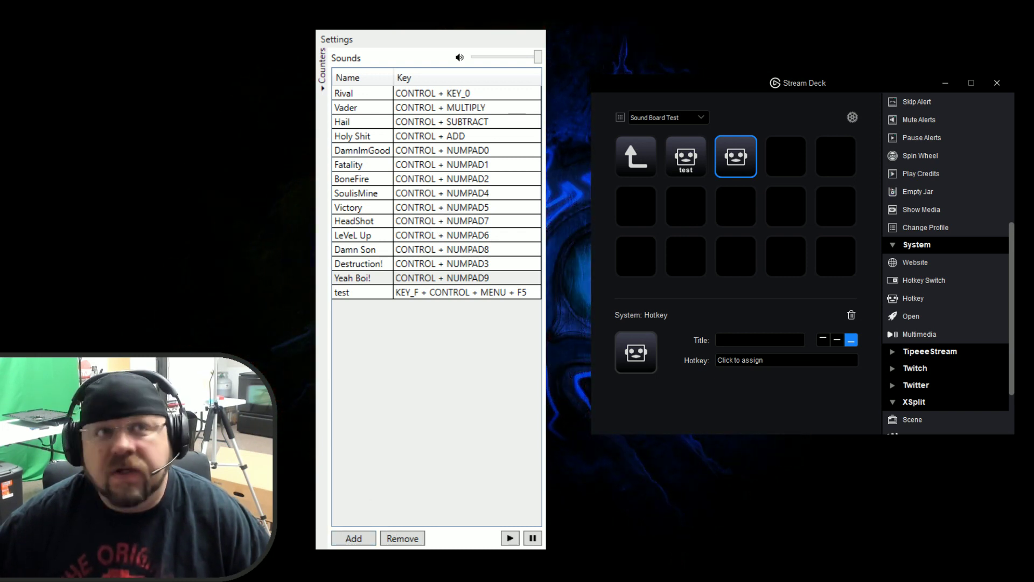
{"action": "left_click_drag", "start_coordinate": [127, 284], "coordinate": [163, 43]}
Add a 'test 2' sound using the Damn Im good file, bound to Ctrl+Alt+F6, volume about 84
{"action": "left_click", "coordinate": [179, 67]}
{"action": "type", "text": "t"}
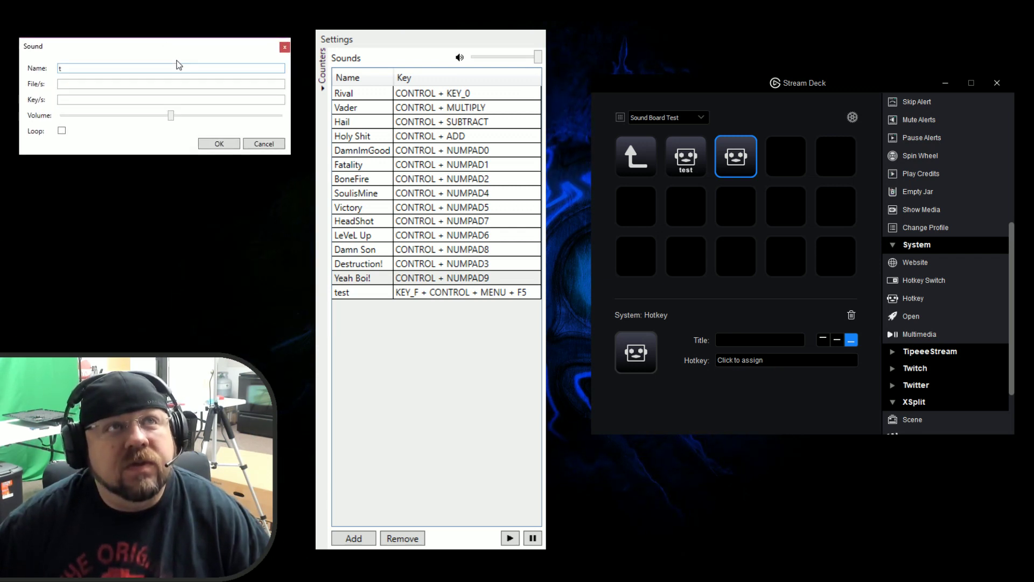
{"action": "type", "text": "est 2"}
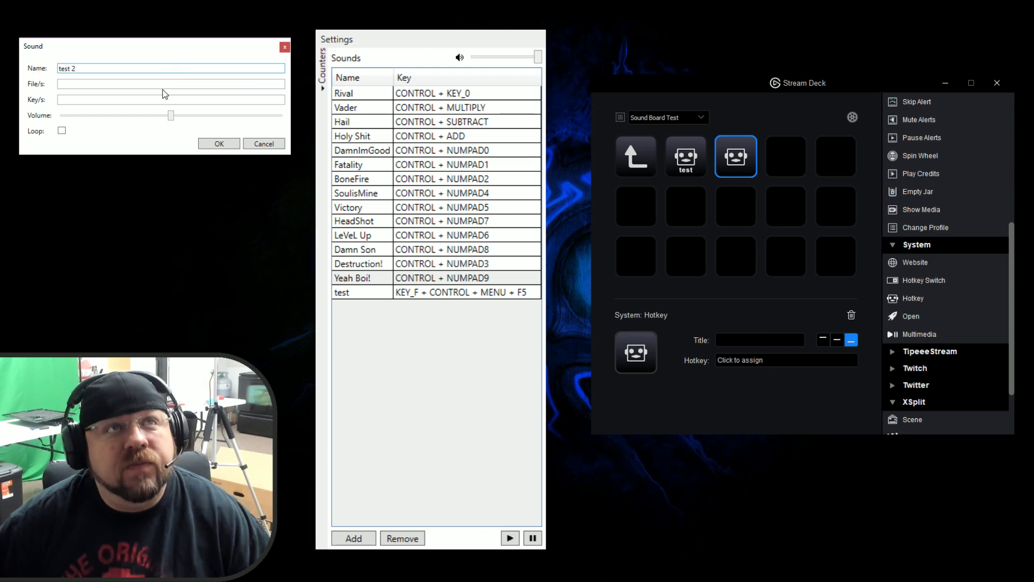
{"action": "left_click", "coordinate": [171, 84]}
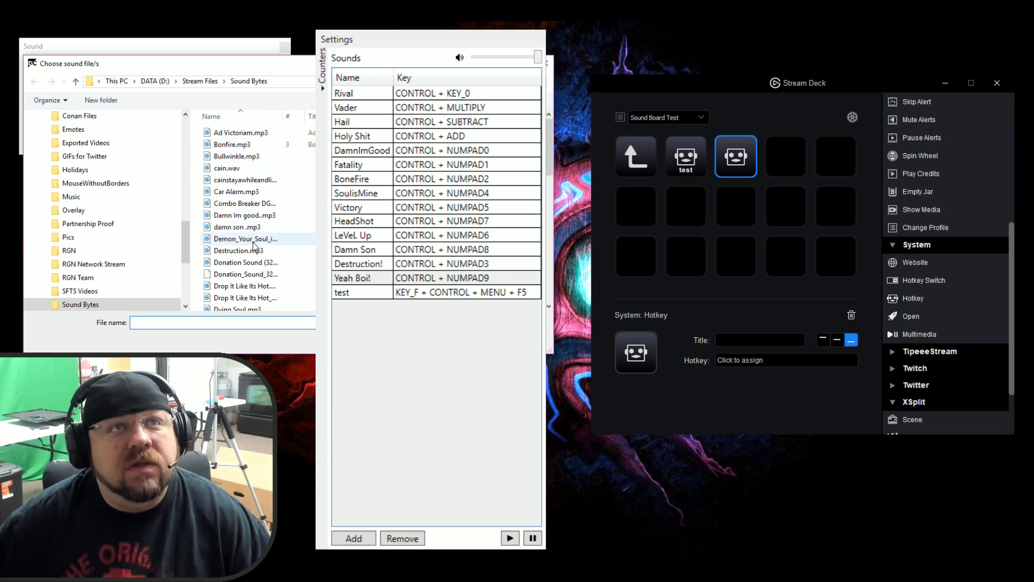
{"action": "double_click", "coordinate": [237, 215]}
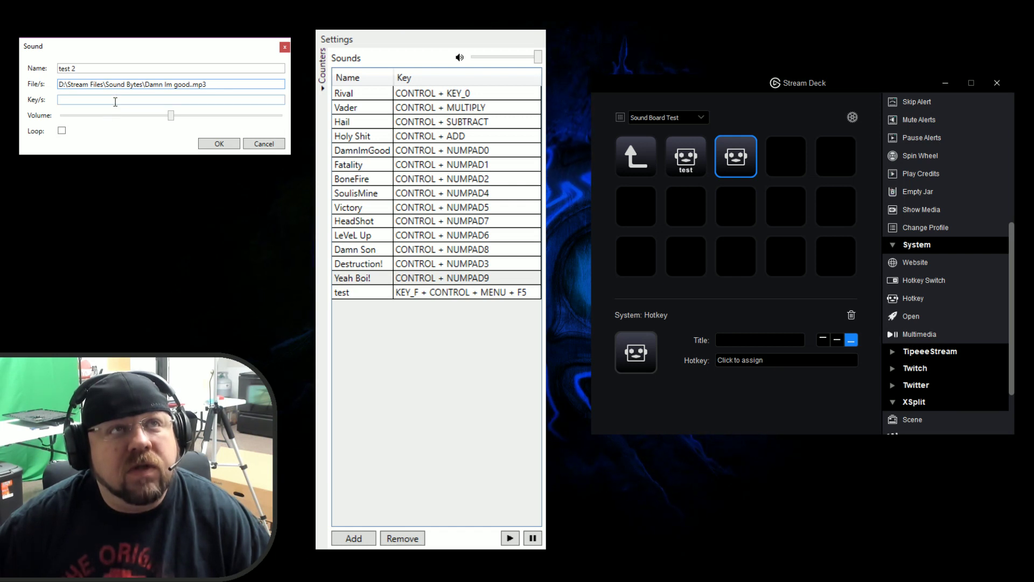
{"action": "left_click", "coordinate": [115, 101]}
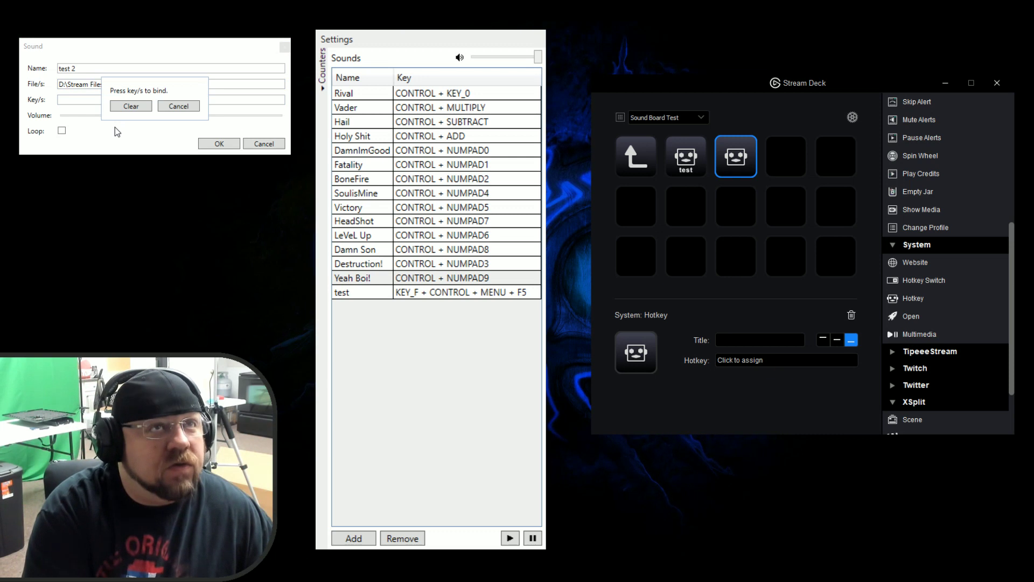
{"action": "key", "text": "ctrl+alt+f+F6"}
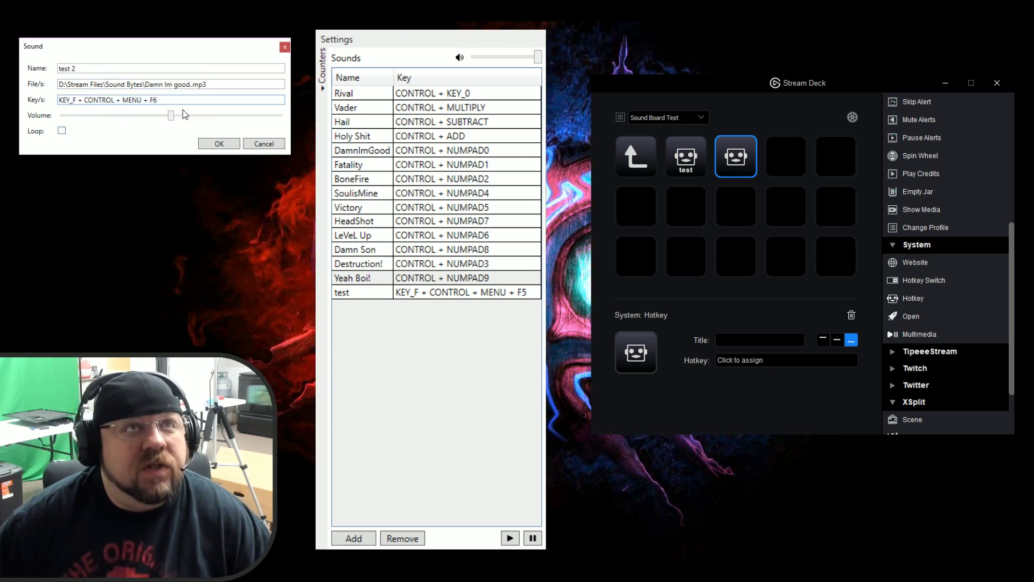
{"action": "left_click_drag", "start_coordinate": [171, 116], "coordinate": [262, 115]}
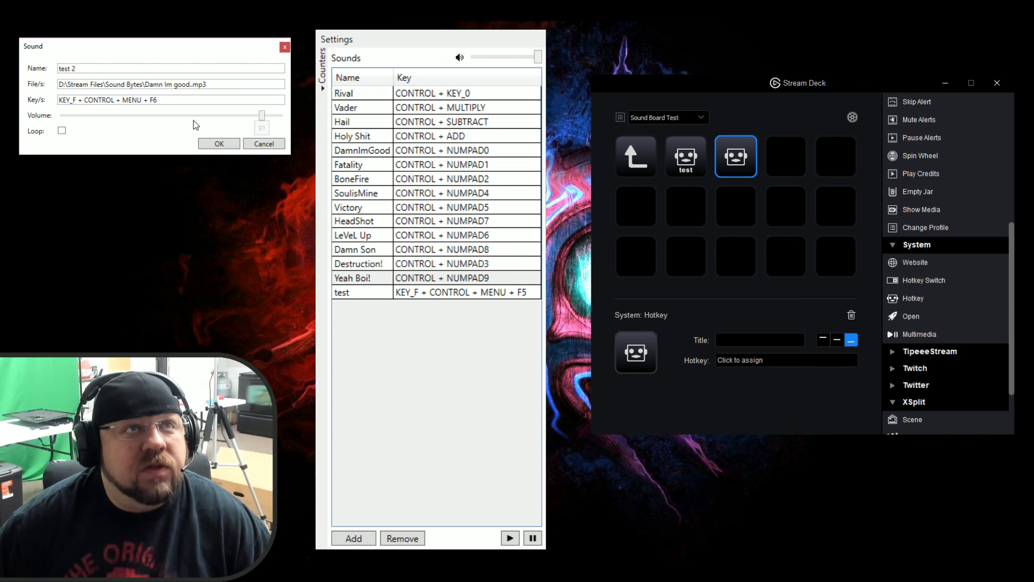
{"action": "left_click", "coordinate": [232, 148]}
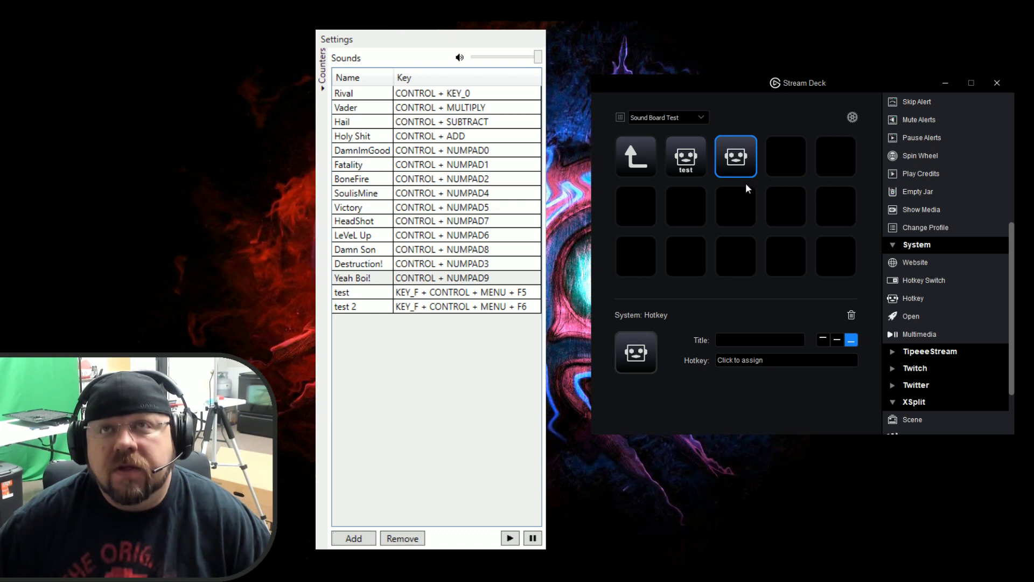
{"action": "left_click", "coordinate": [742, 162]}
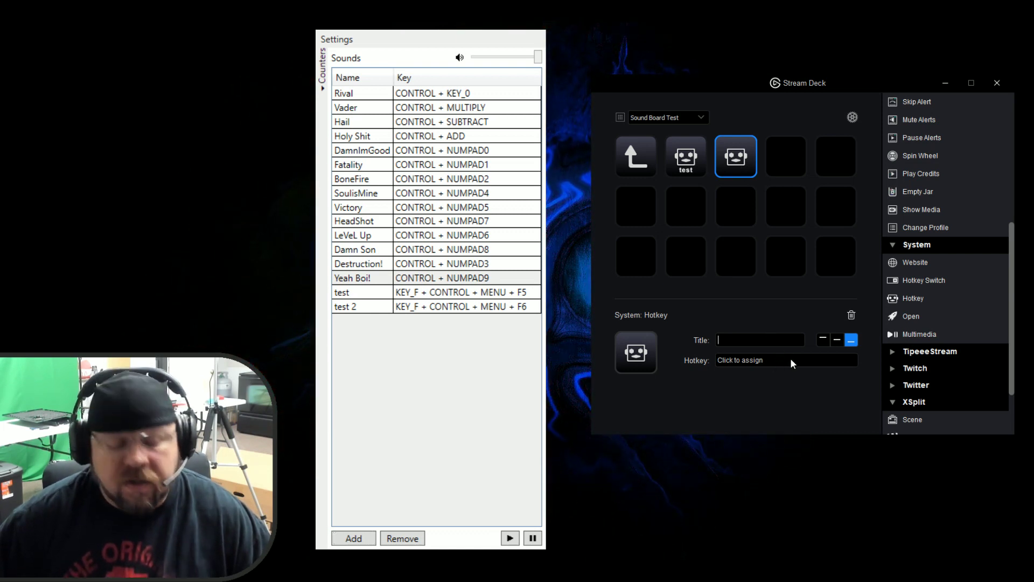
Retitle the test key to 'Wipeout'
{"action": "left_click", "coordinate": [682, 159]}
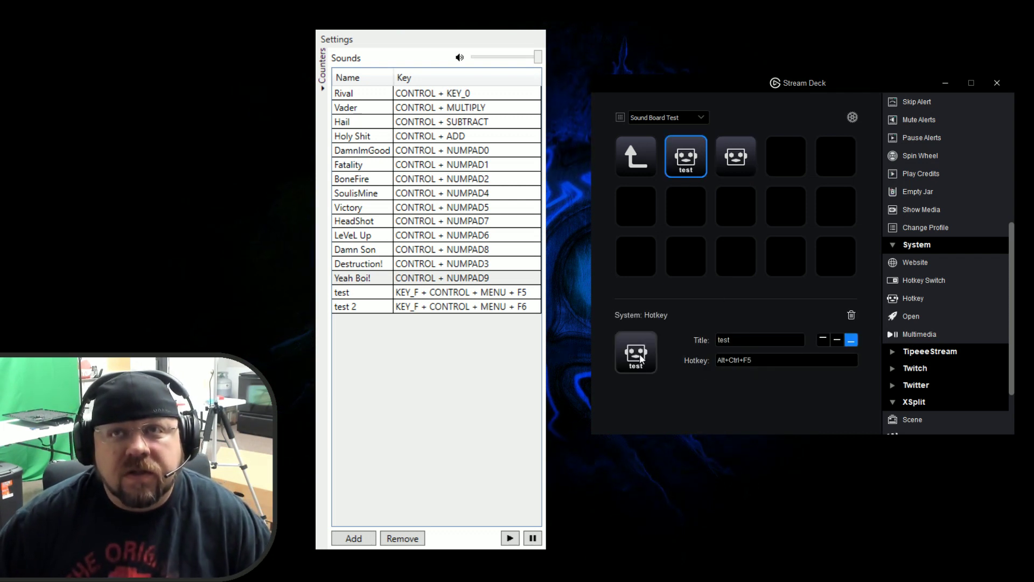
{"action": "key", "text": "Delete"}
{"action": "key", "text": "Delete"}
{"action": "key", "text": "Delete"}
{"action": "key", "text": "Delete"}
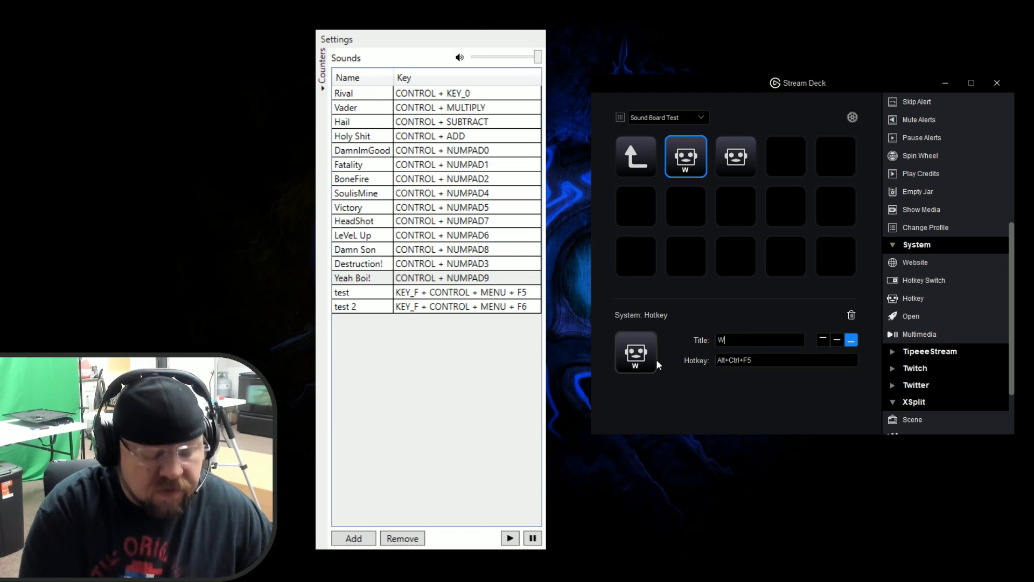
{"action": "type", "text": "Wipeout"}
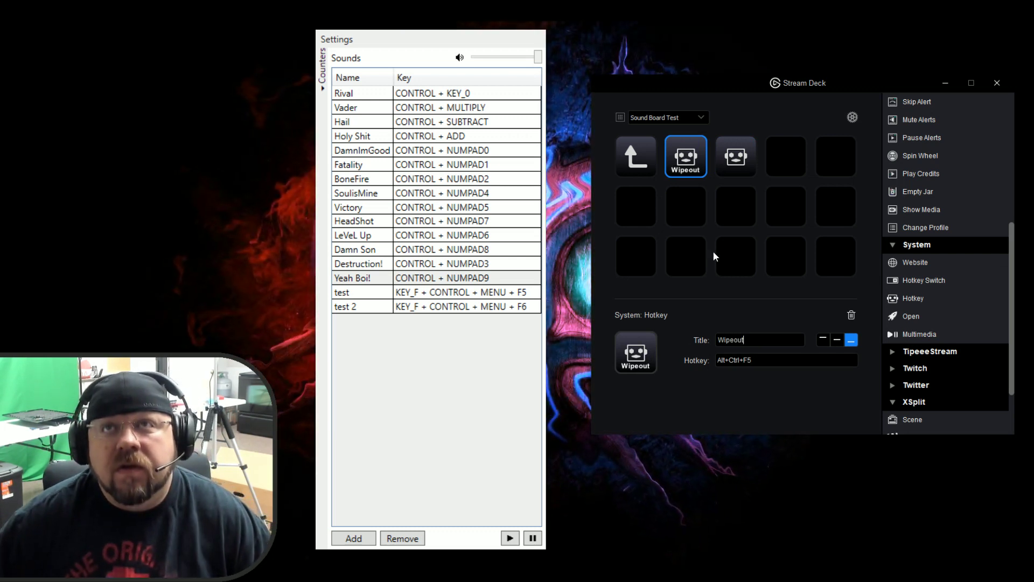
Title the third key 'Damn good' and bind it to Alt+Ctrl+F6
{"action": "left_click", "coordinate": [736, 156]}
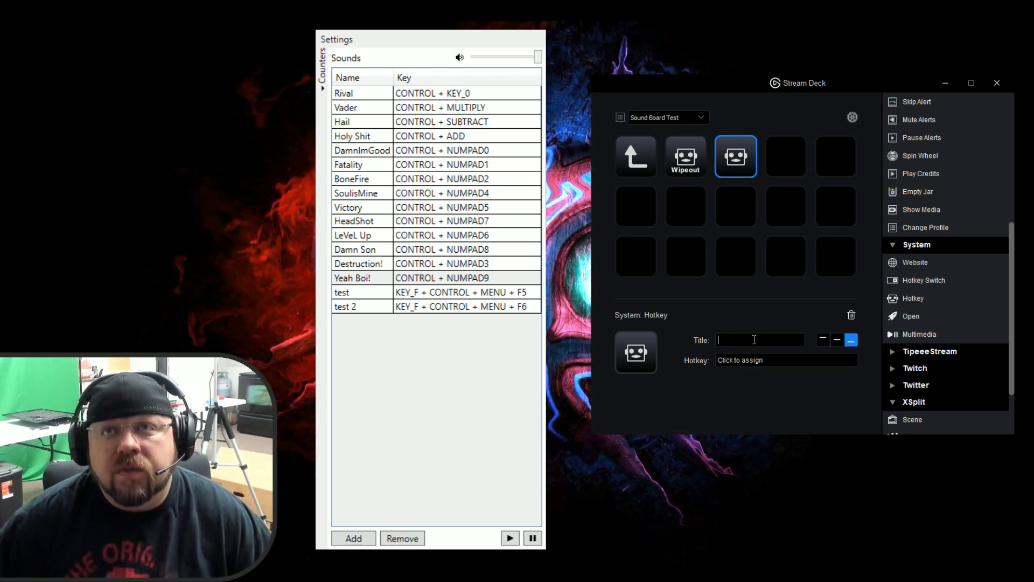
{"action": "type", "text": "Damn im good"}
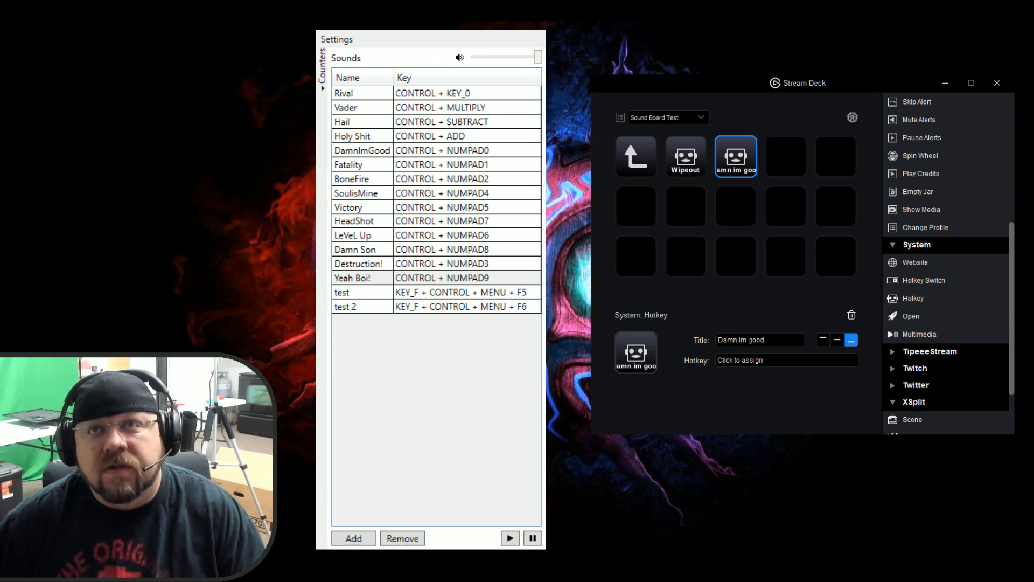
{"action": "double_click", "coordinate": [744, 340]}
{"action": "key", "text": "BackSpace"}
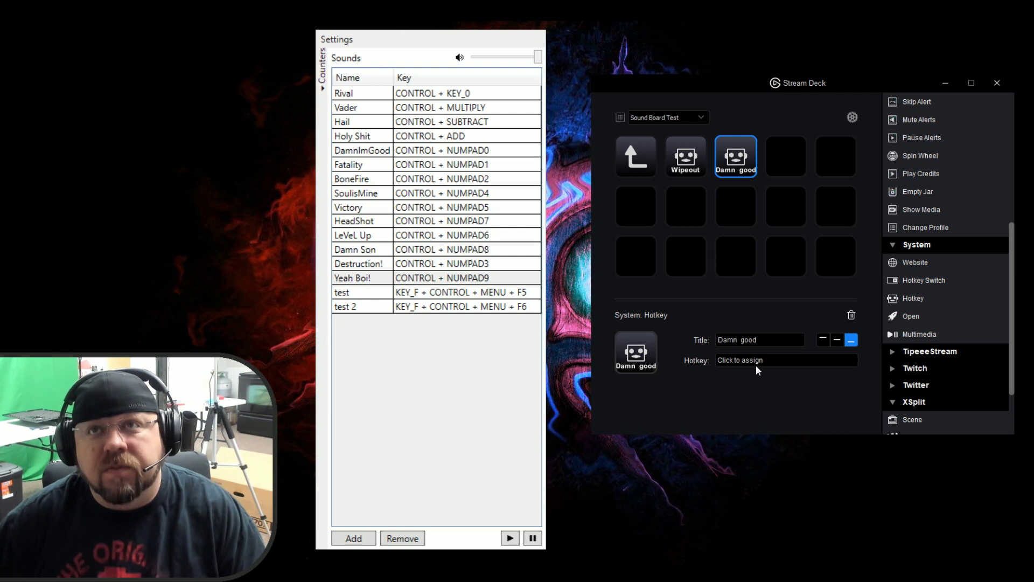
{"action": "key", "text": "BackSpace"}
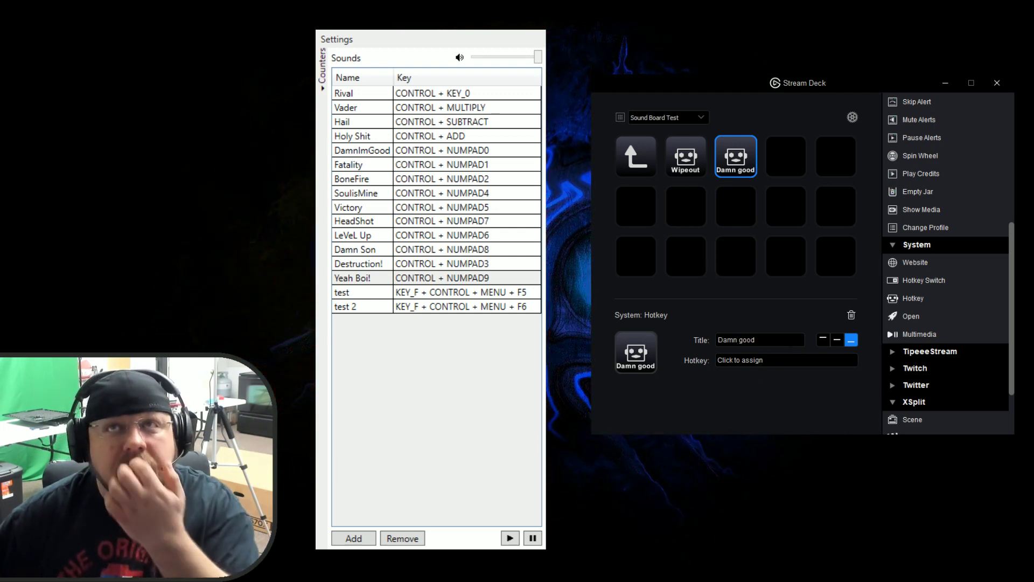
{"action": "left_click", "coordinate": [777, 357]}
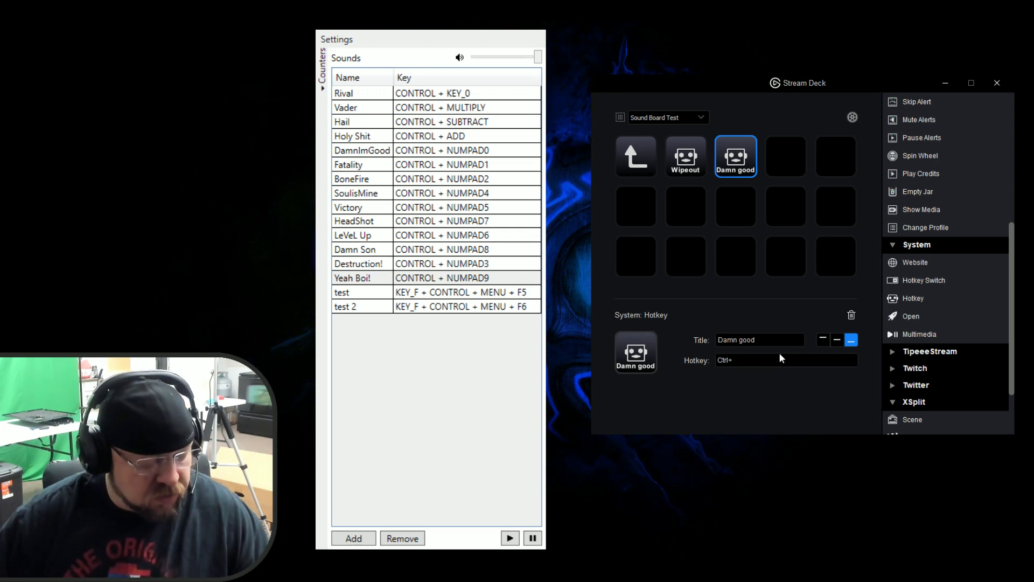
{"action": "key", "text": "ctrl+alt+F6"}
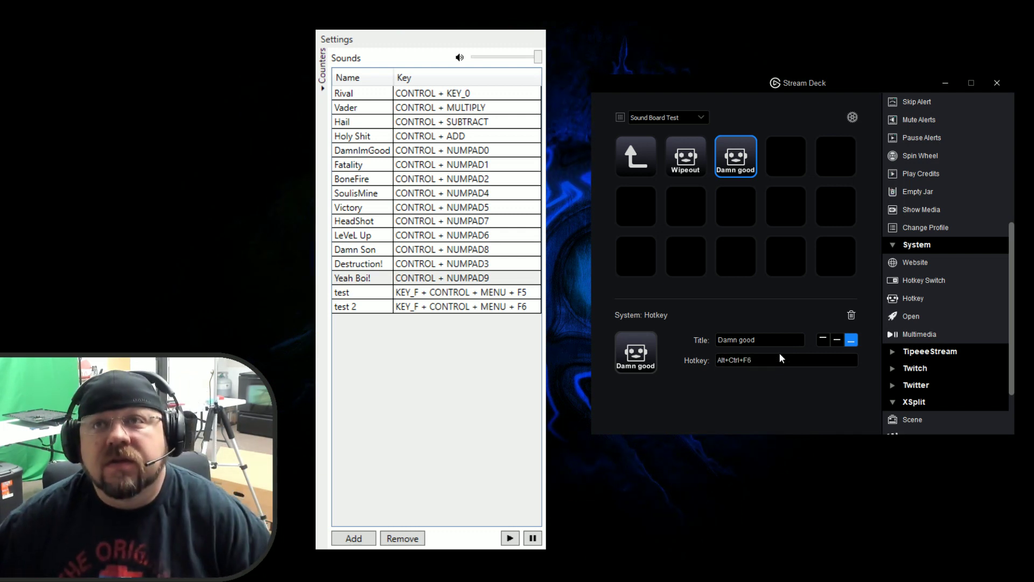
{"action": "left_click", "coordinate": [729, 206]}
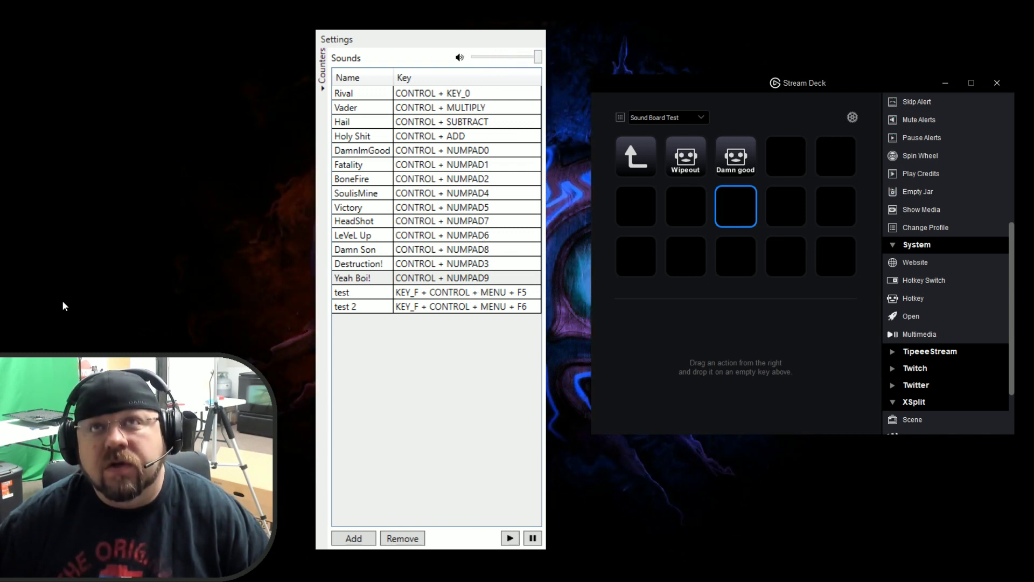
Switch to the Default Profile and open its MP3 sound key folder
{"action": "left_click", "coordinate": [703, 118]}
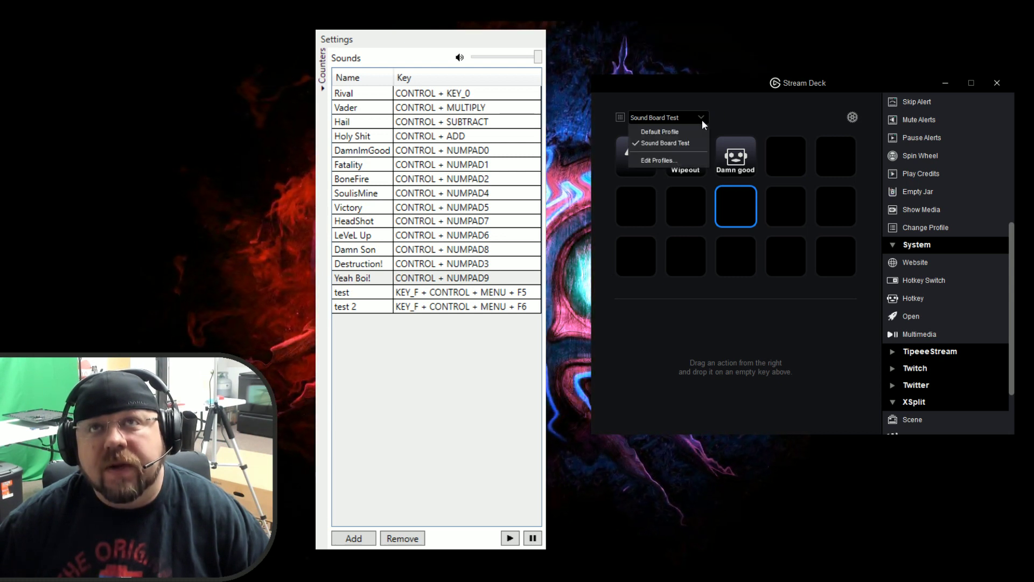
{"action": "left_click", "coordinate": [658, 131]}
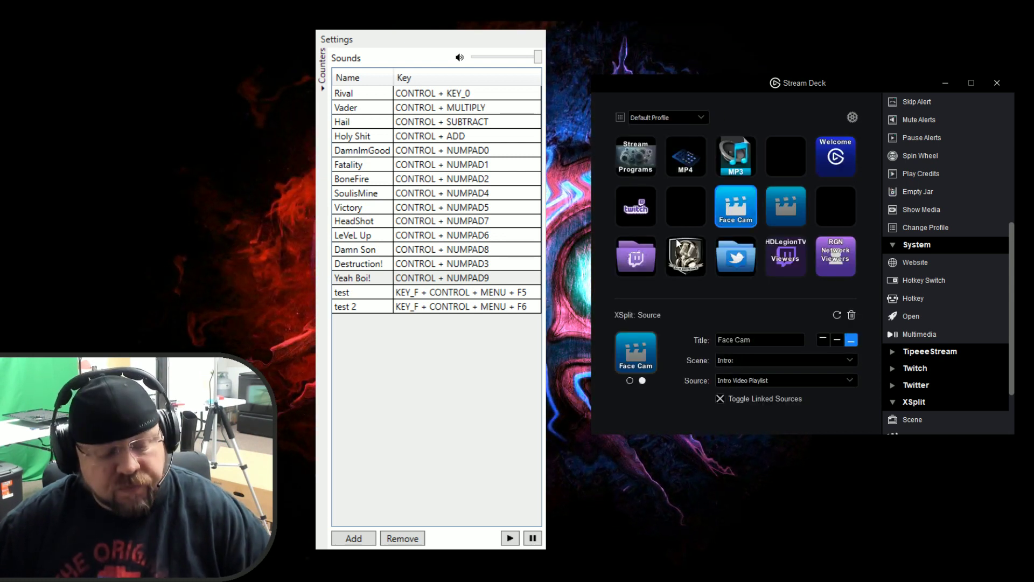
{"action": "double_click", "coordinate": [690, 275]}
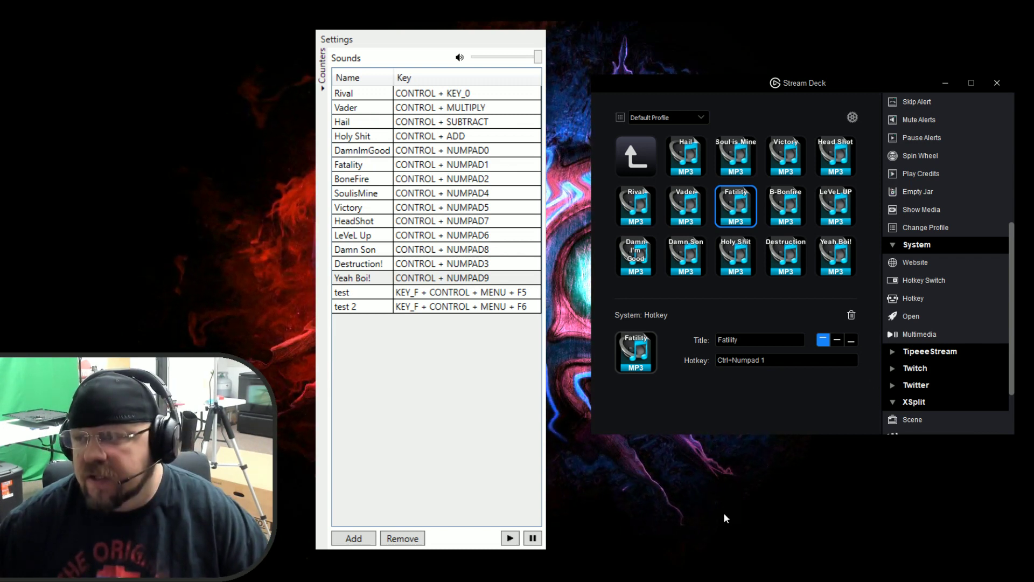
{"action": "left_click", "coordinate": [431, 31]}
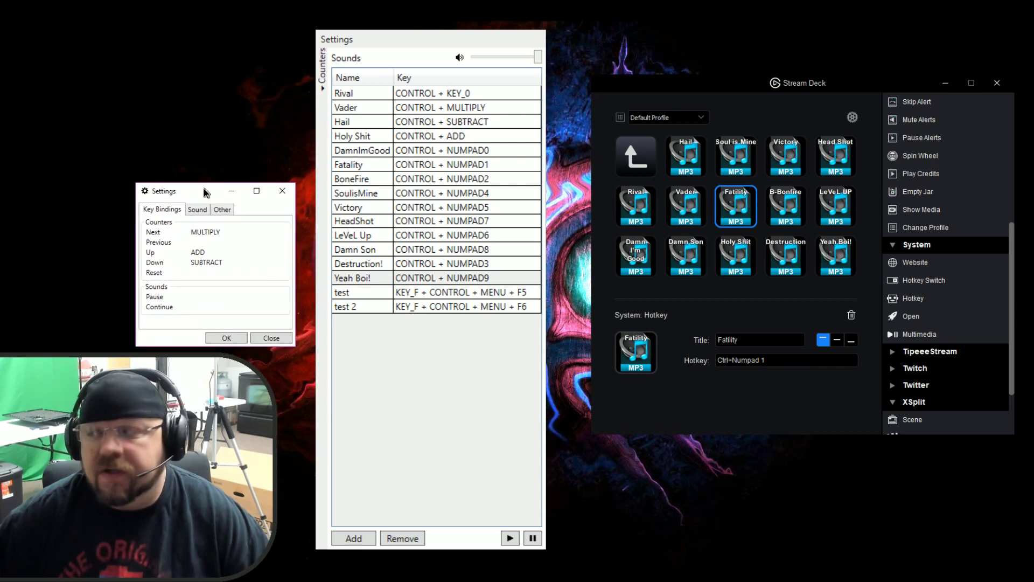
{"action": "left_click_drag", "start_coordinate": [205, 192], "coordinate": [185, 178]}
Keep DC+SB's sound output device as Realtek Digital Output(Optical) and confirm the settings
{"action": "left_click", "coordinate": [175, 196]}
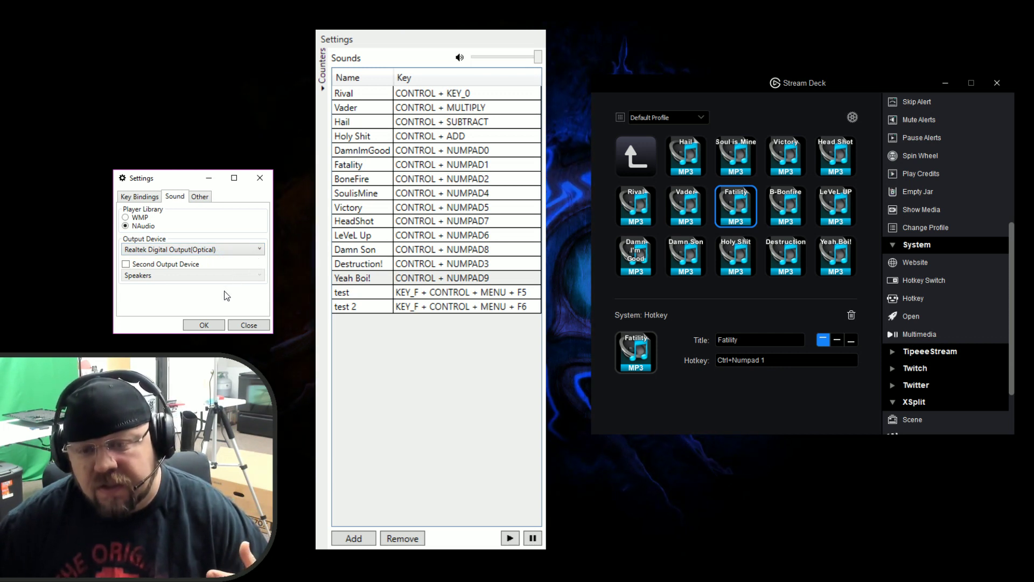
{"action": "left_click", "coordinate": [251, 249]}
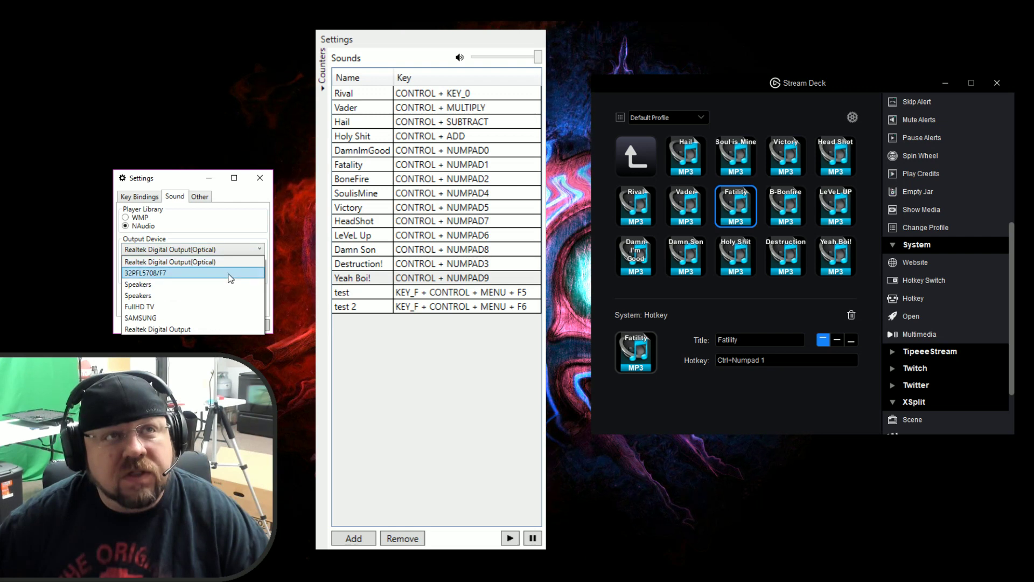
{"action": "left_click", "coordinate": [258, 259]}
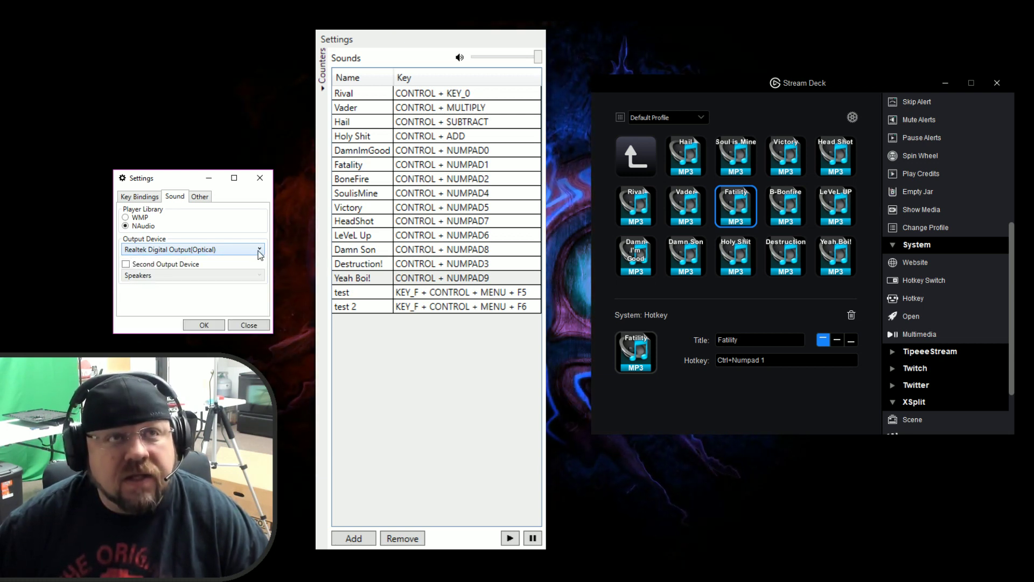
{"action": "left_click", "coordinate": [212, 323]}
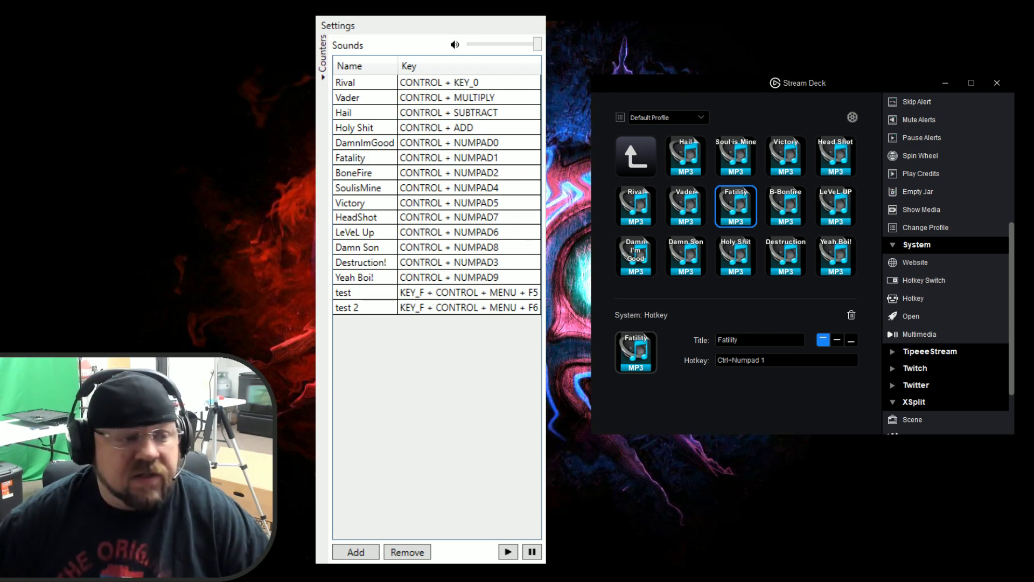